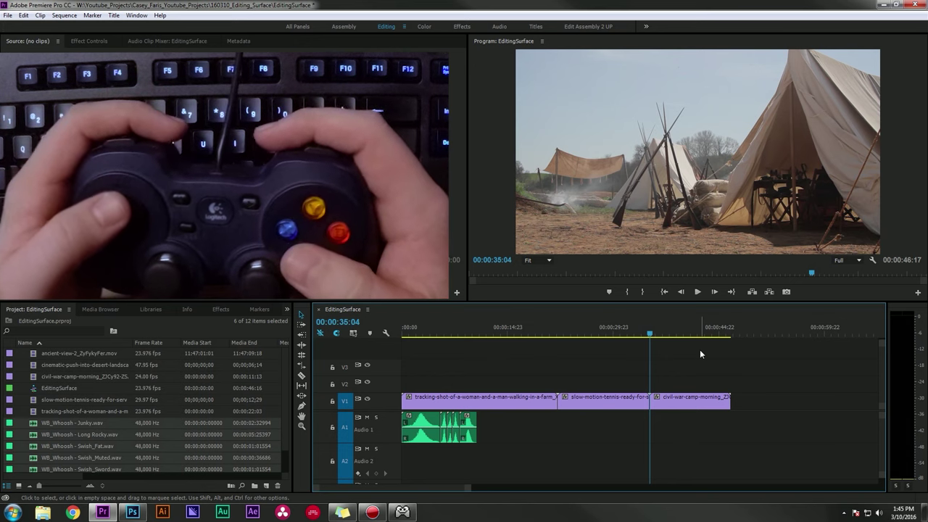
Step: Jump the playhead back through the edit points to the start of the sequence
key(Up)
key(Up)
key(Up)
key(Up)
key(Up)
key(Up)
key(Up)
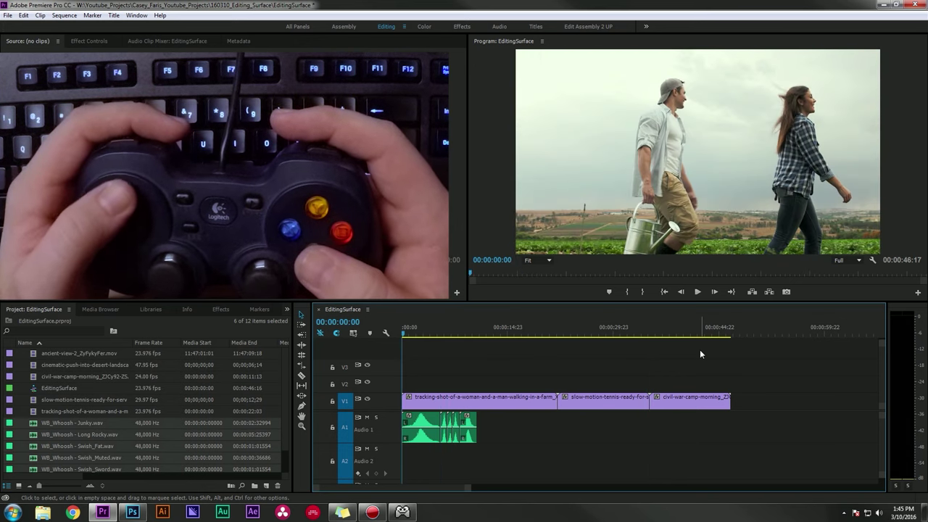
Step: Advance the playhead through the edit points to the start of the slow-motion tennis clip
key(Down)
key(Down)
key(Down)
key(Down)
key(Down)
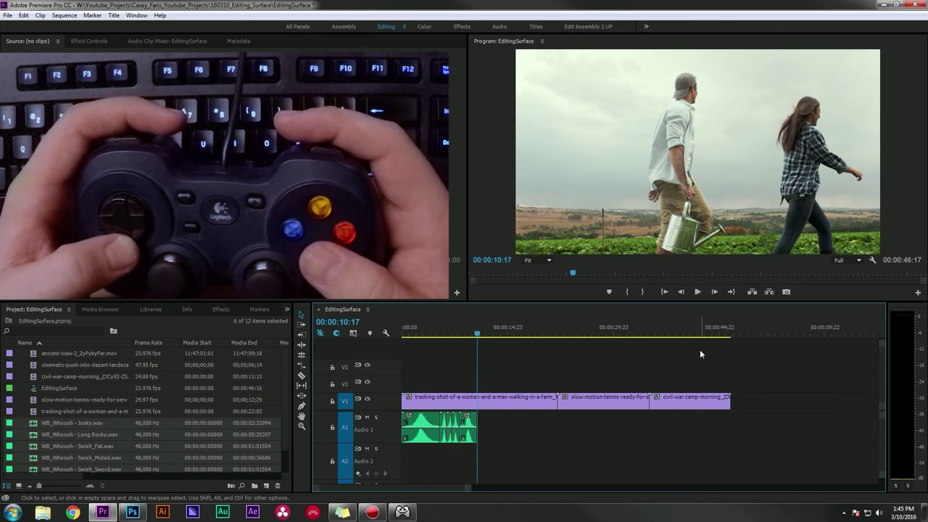
key(Down)
Step: Play the tennis clip to 00:00:24:13, try a ripple trim of its remaining end to the playhead, and undo the trim
key(l)
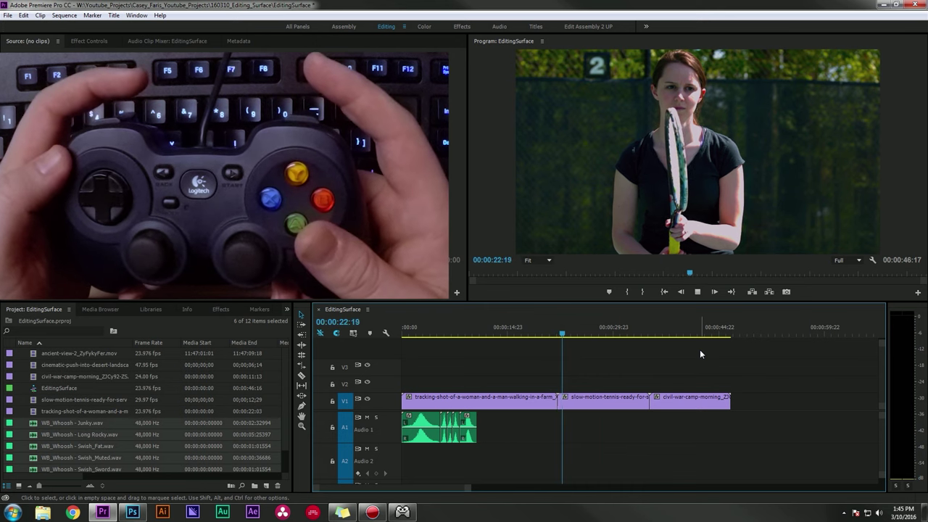
key(k)
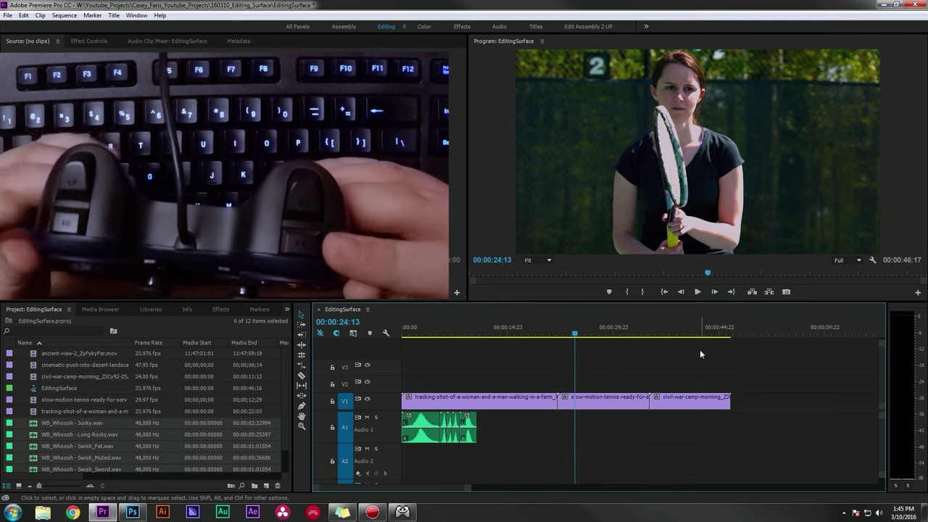
key(w)
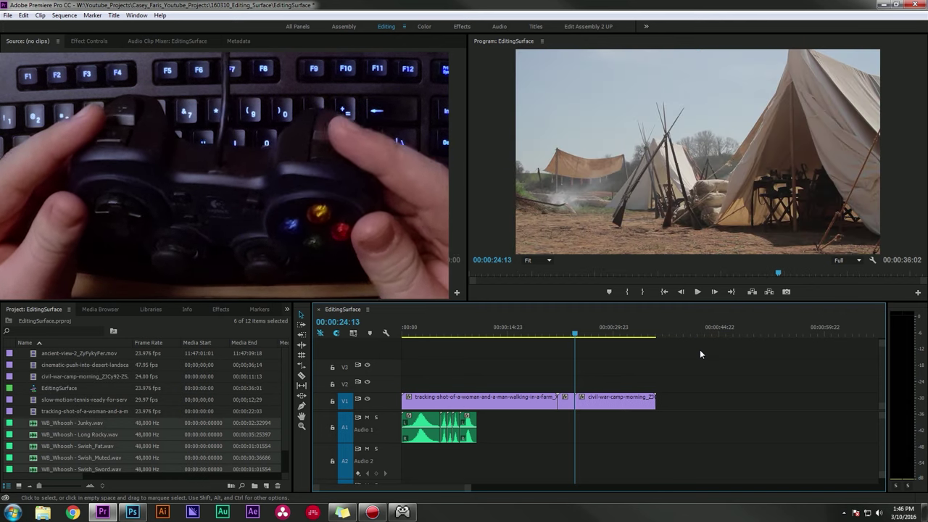
key(ctrl+z)
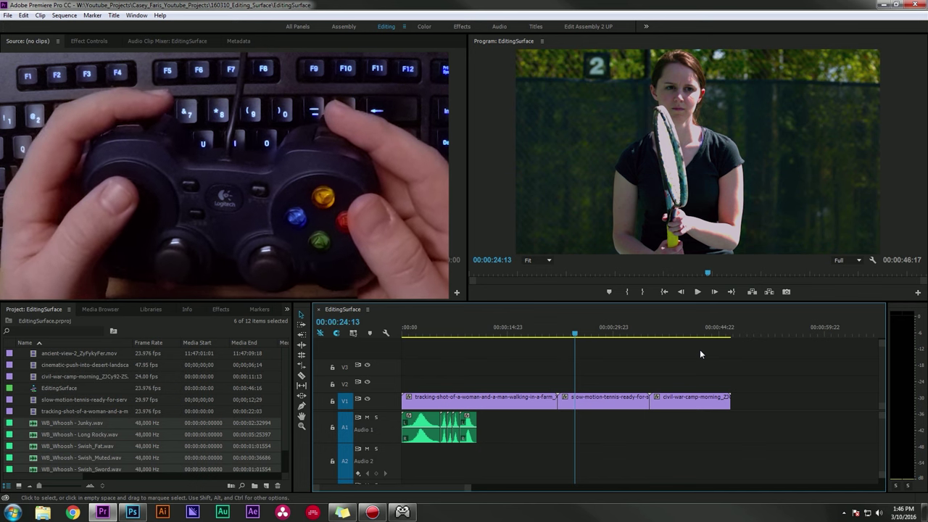
Step: Jump back and forth between the edit points around the tennis clip, finishing on its first frame
key(Up)
key(Up)
key(Down)
key(Down)
key(Up)
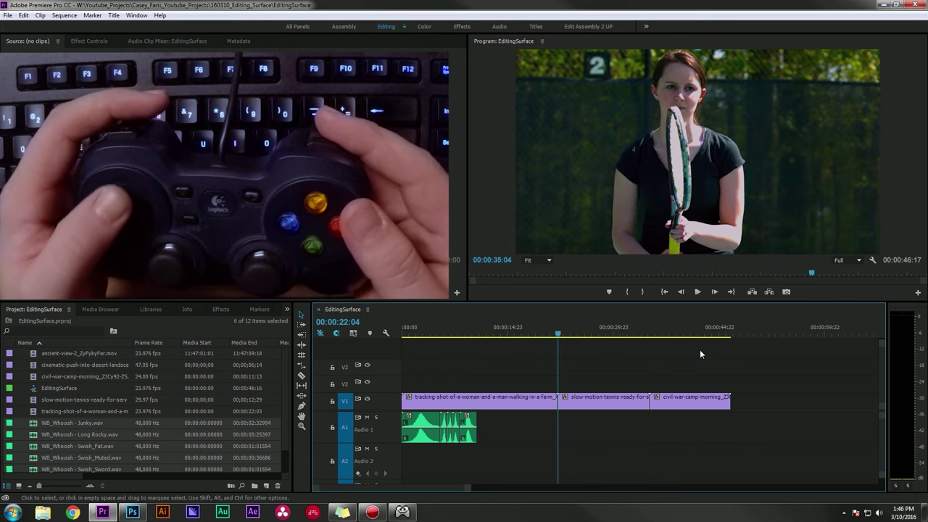
Step: Step the playhead frame by frame around the cut into the tennis clip, stopping at 00:00:22:05
key(Left)
key(Left)
key(Left)
key(Left)
key(Left)
key(Left)
key(Left)
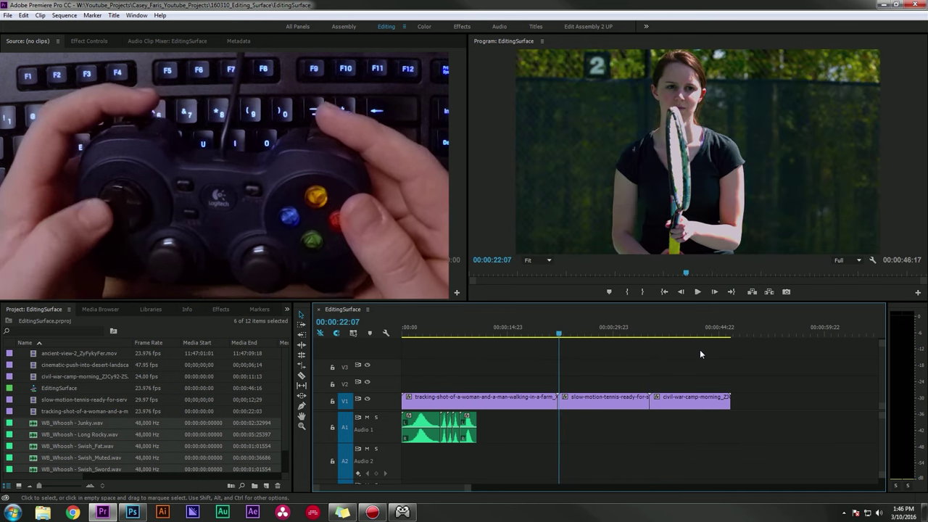
key(Right)
key(Right)
key(Right)
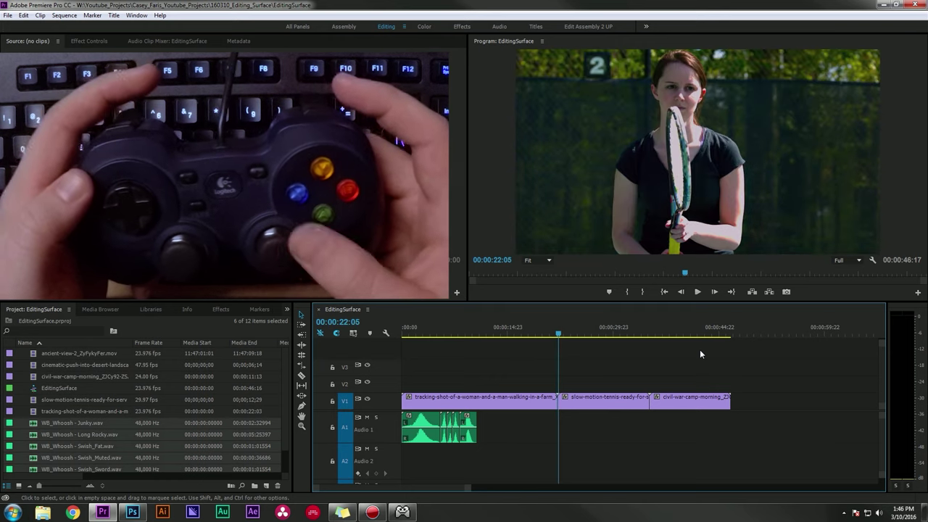
Step: Zoom the timeline in around the tennis clip's opening cut and back out to show the whole sequence
key(=)
key(=)
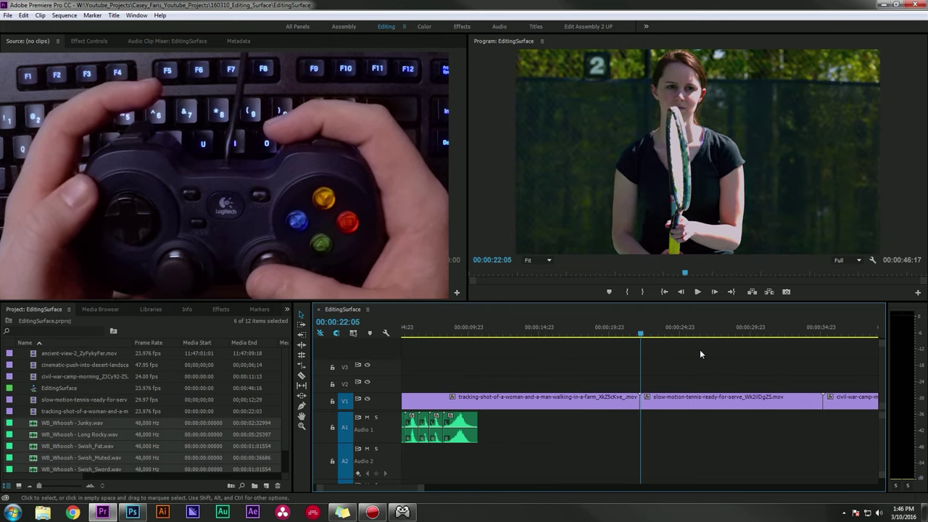
key(-)
key(-)
key(minus)
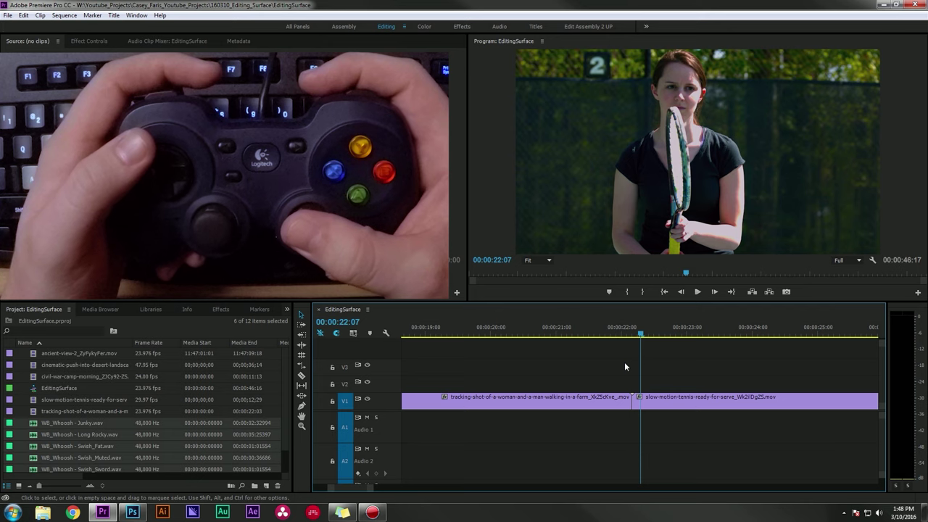
key(minus)
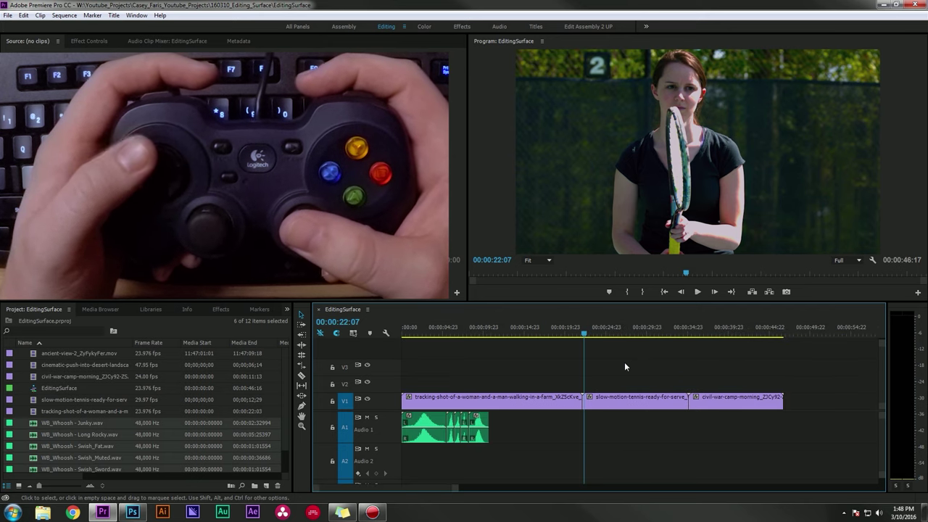
Step: Play across the cut, fast-forward through the tennis clip into the civil war camp clip, and stop at 00:00:39:20
key(shift+k)
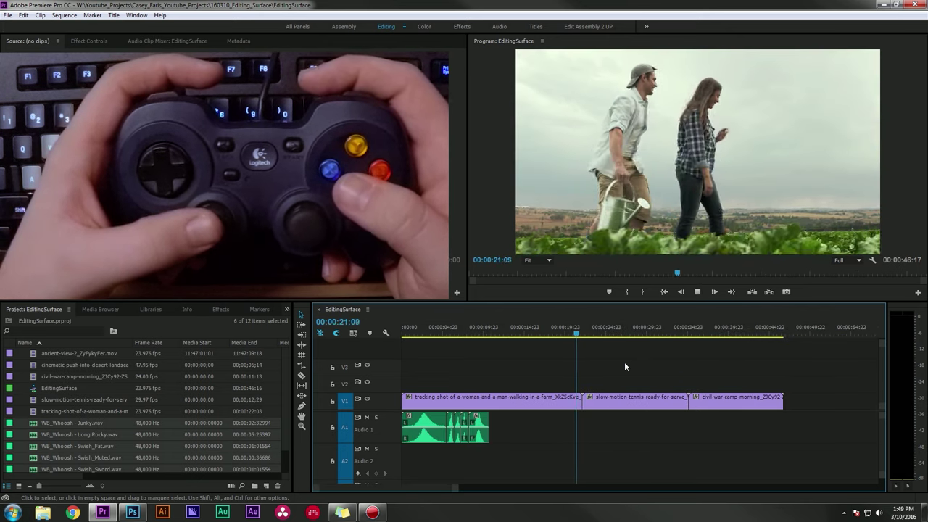
key(l)
key(l)
key(l)
key(l)
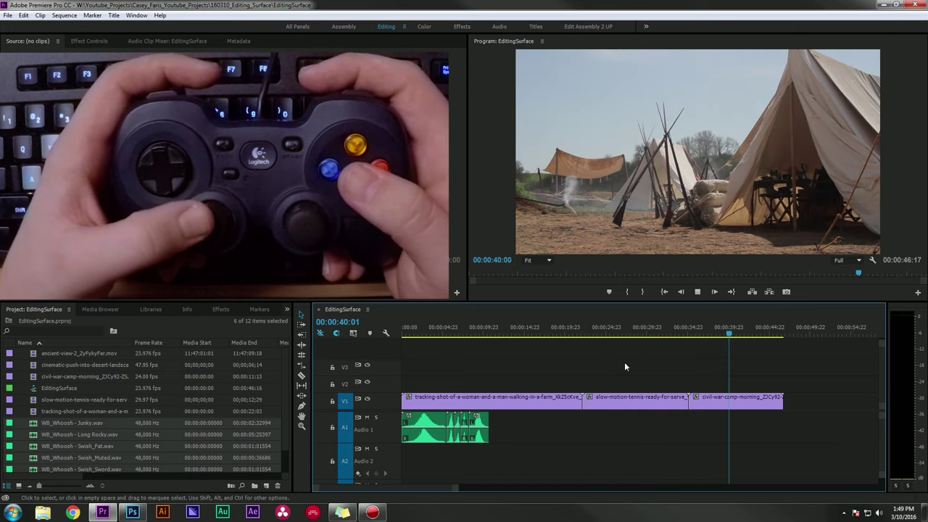
key(k)
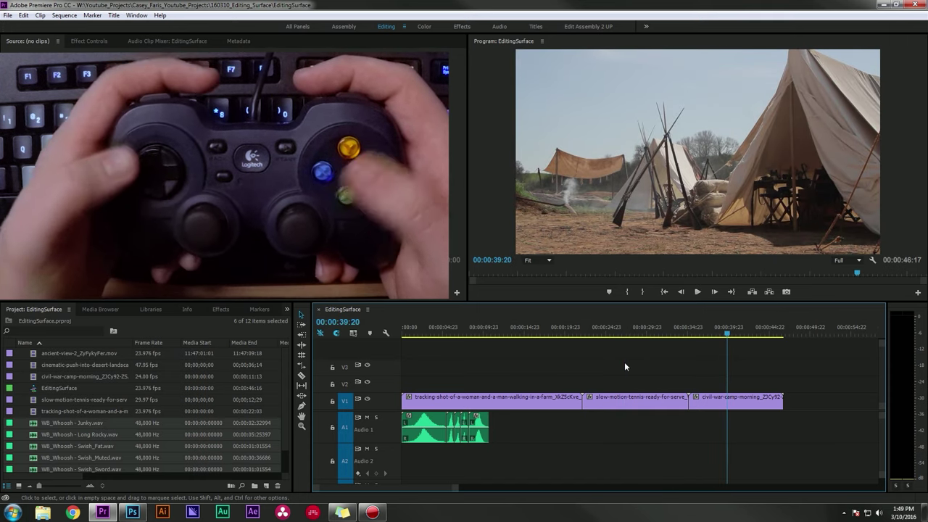
Step: Select the tennis clip on V1, try deleting it and closing the gap it leaves, and undo both deletions
key(Up)
key(Up)
key(d)
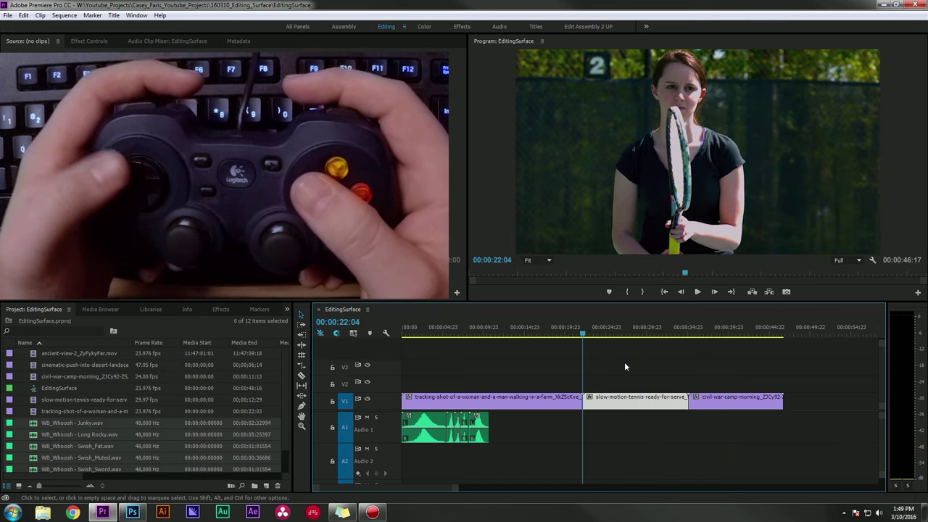
key(space)
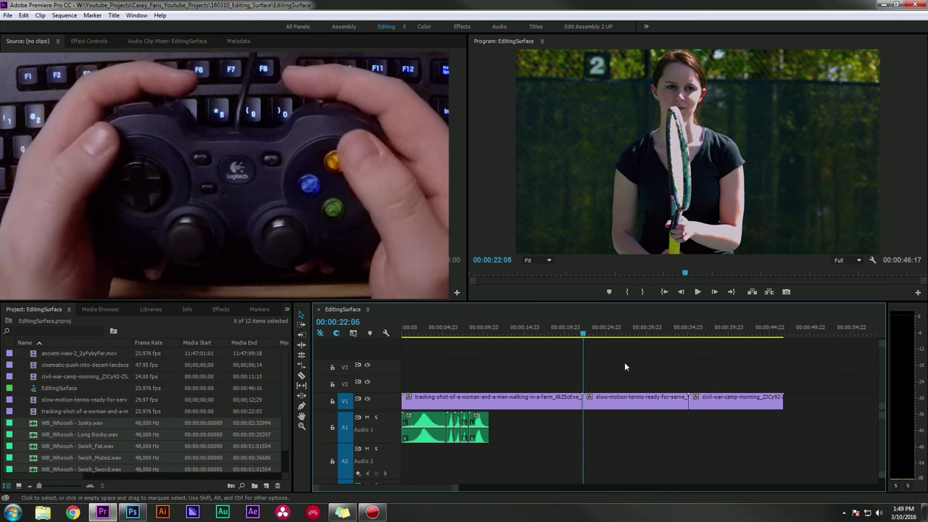
key(d)
key(Delete)
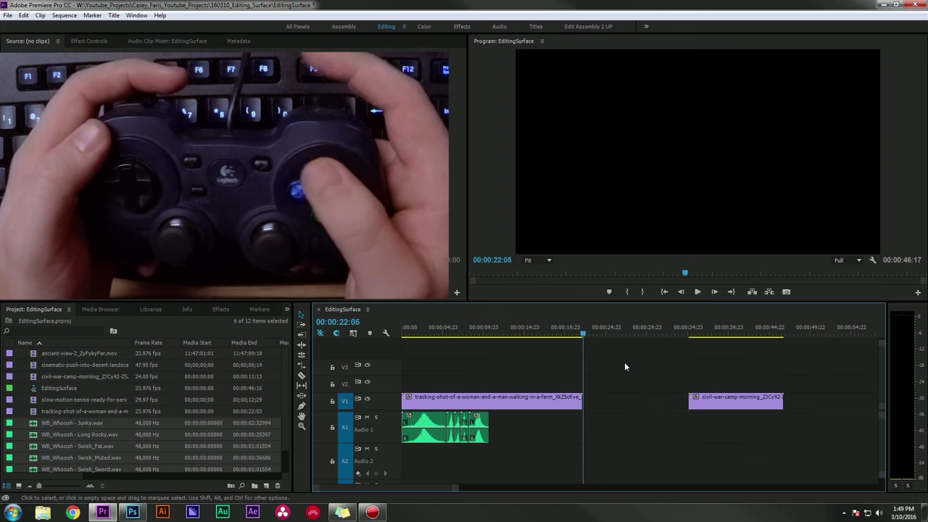
key(shift+Delete)
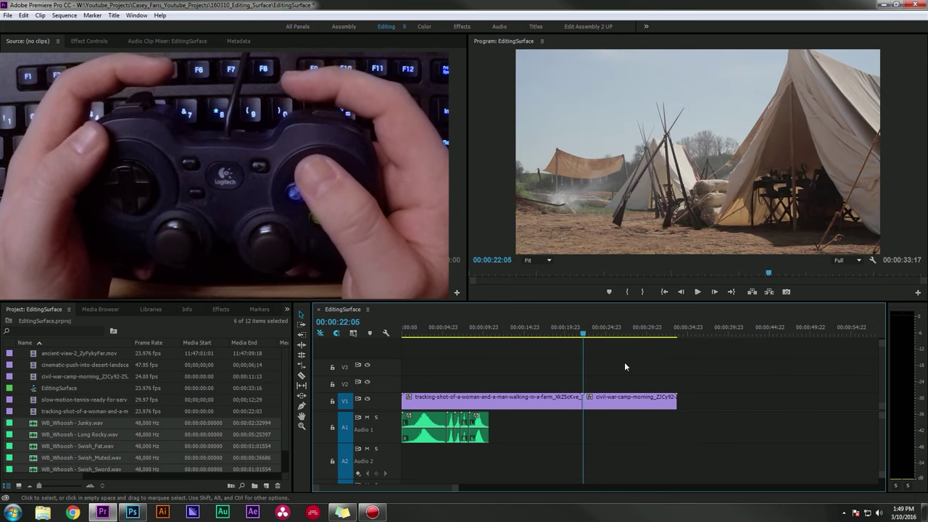
key(ctrl+z)
key(ctrl+z)
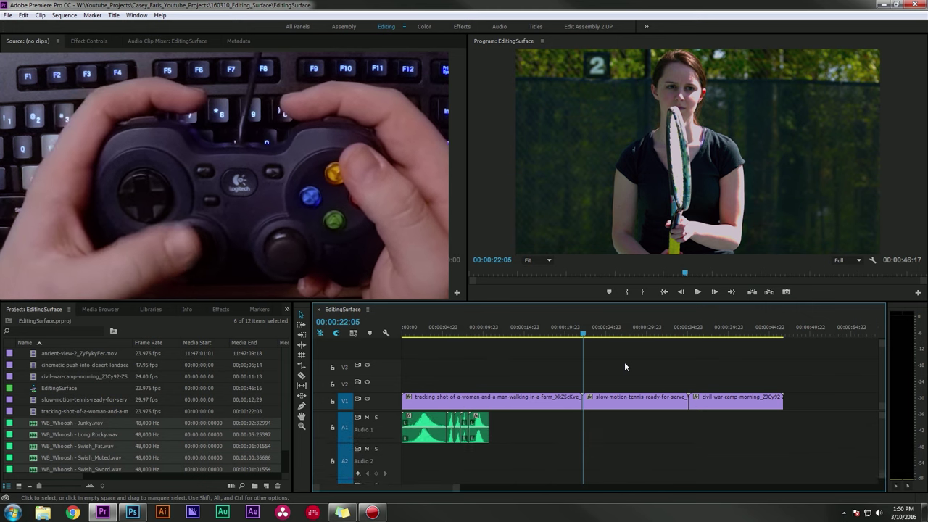
Step: Enlarge the audio tracks in the timeline and collapse them to their minimum height
key(alt+=)
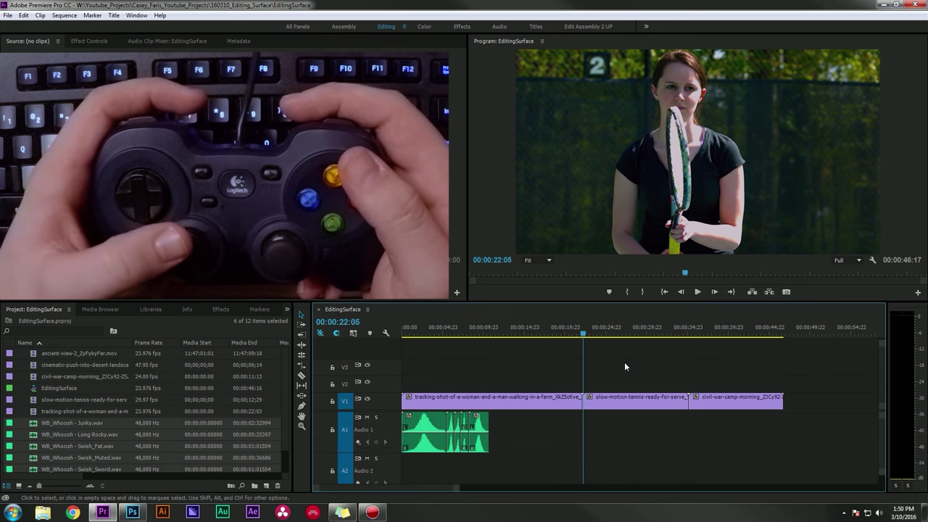
key(alt+minus)
key(alt+minus)
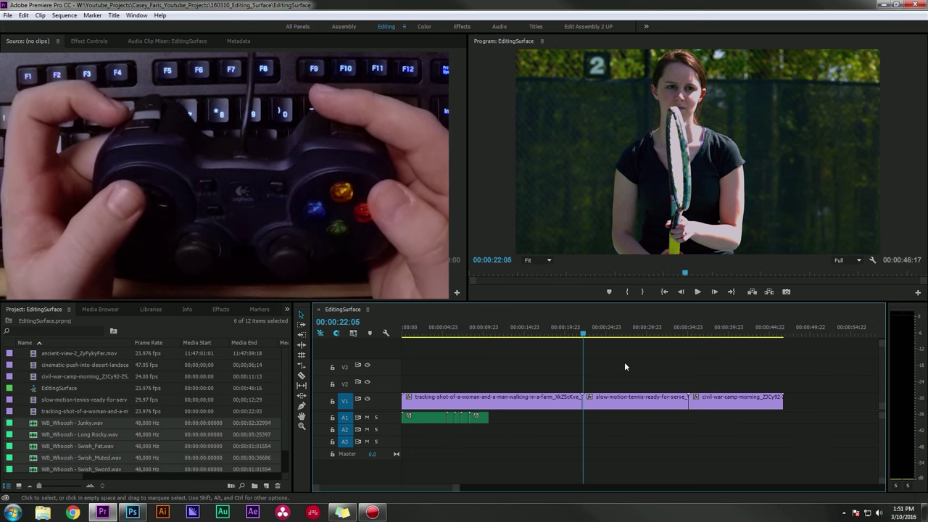
Step: Select the tennis clip at the playhead and toggle its enabled state off and on again
key(d)
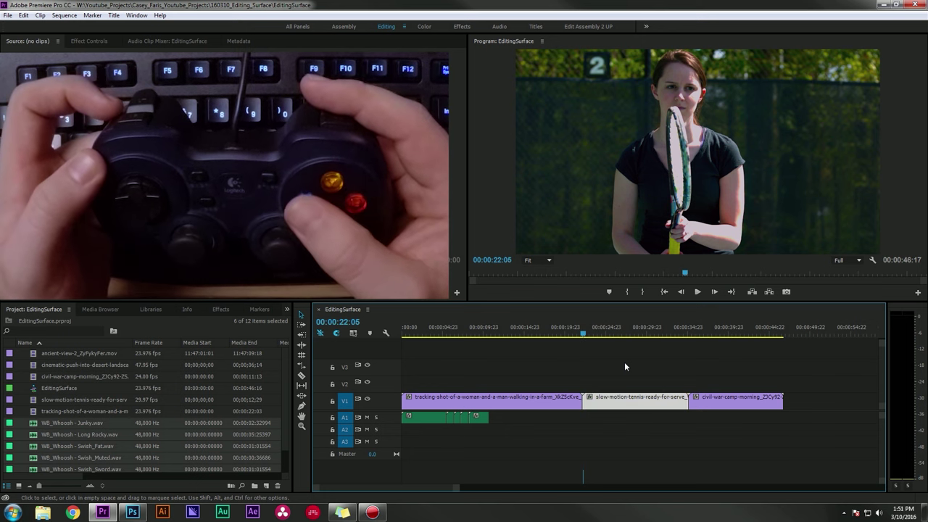
key(Left)
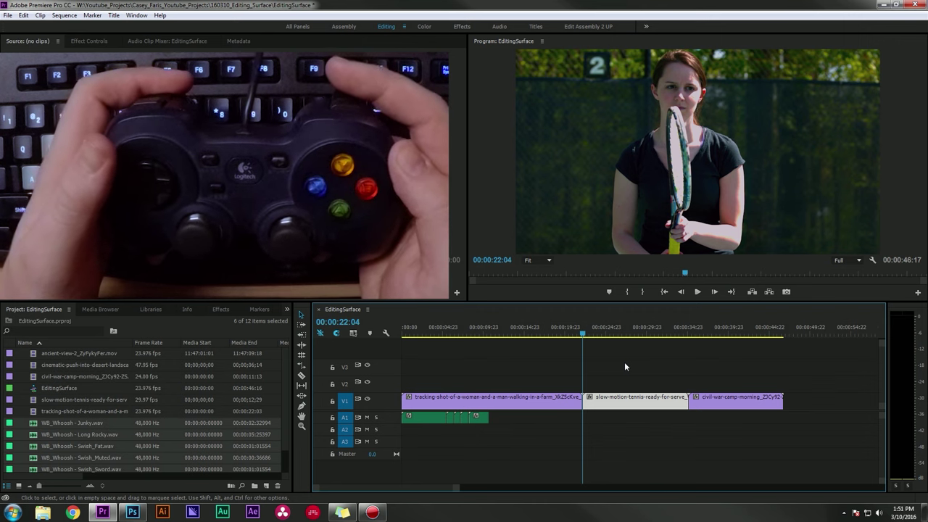
key(shift+e)
key(shift+e)
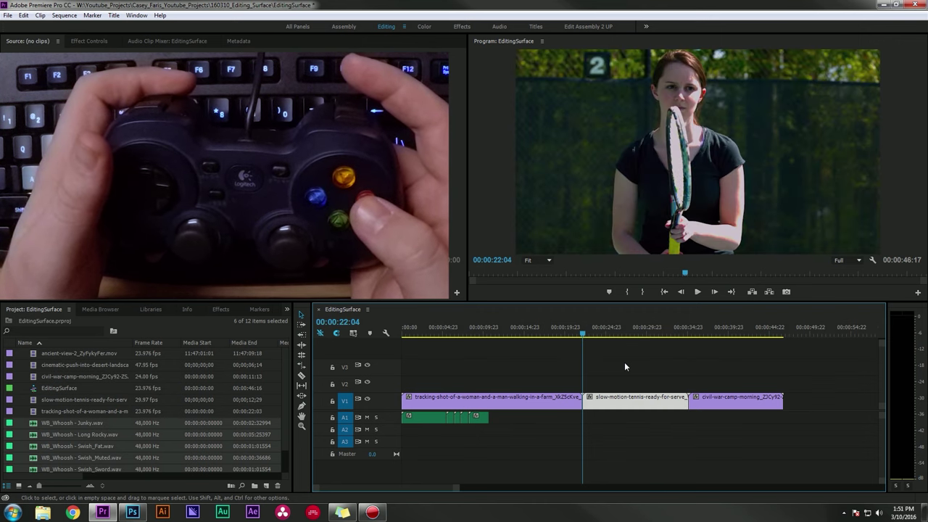
Step: Select the clips at the start of the last audio clip on A1 and adjust that audio clip's gain
key(Up)
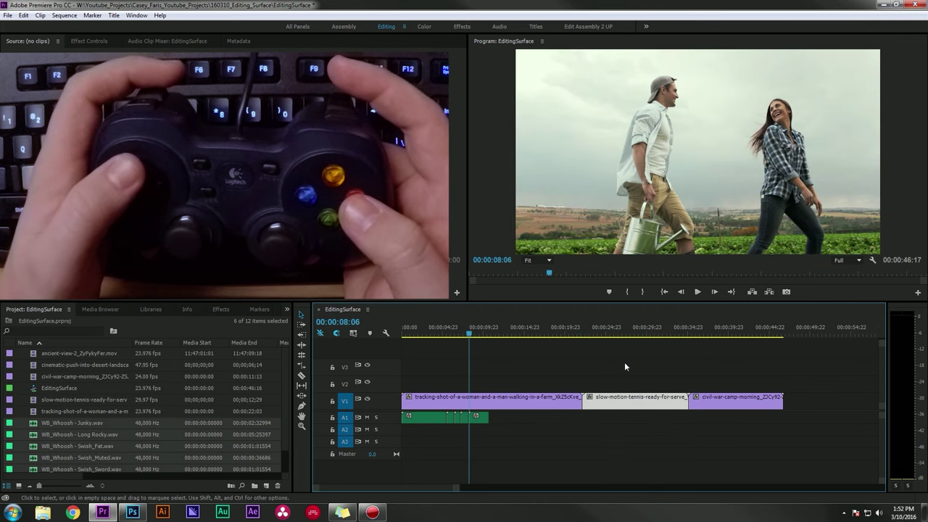
key(d)
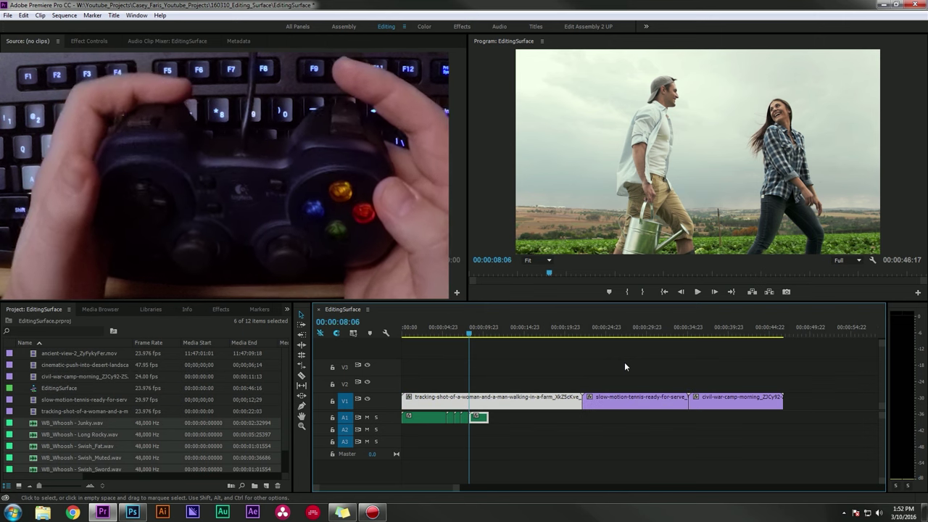
key(g)
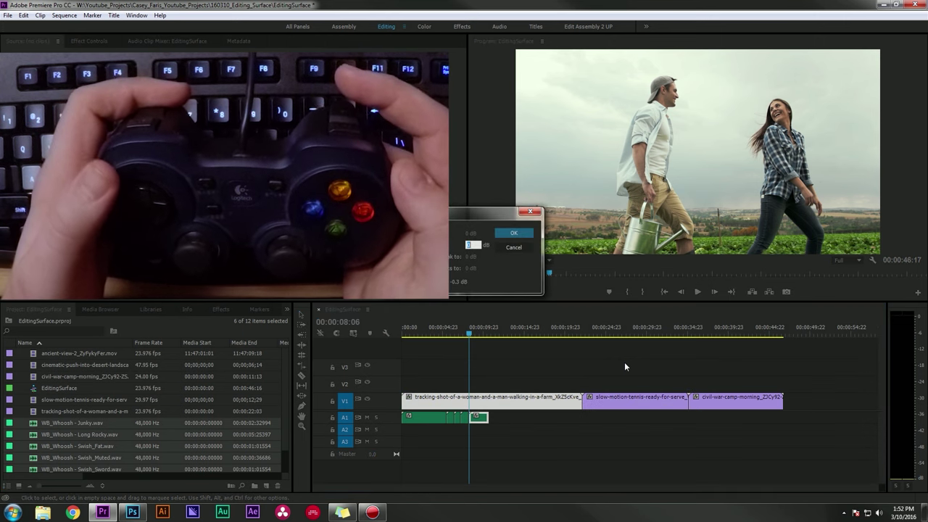
key(Up)
key(Up)
key(Up)
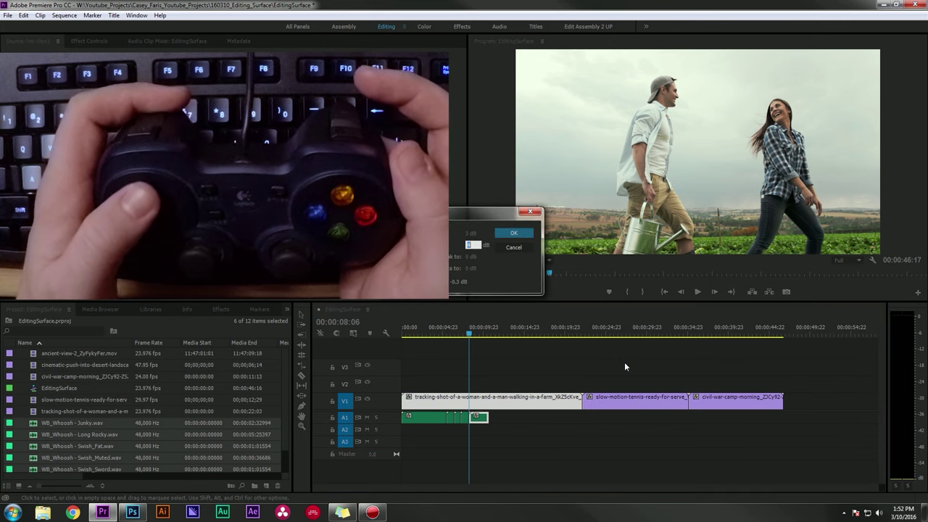
key(Down)
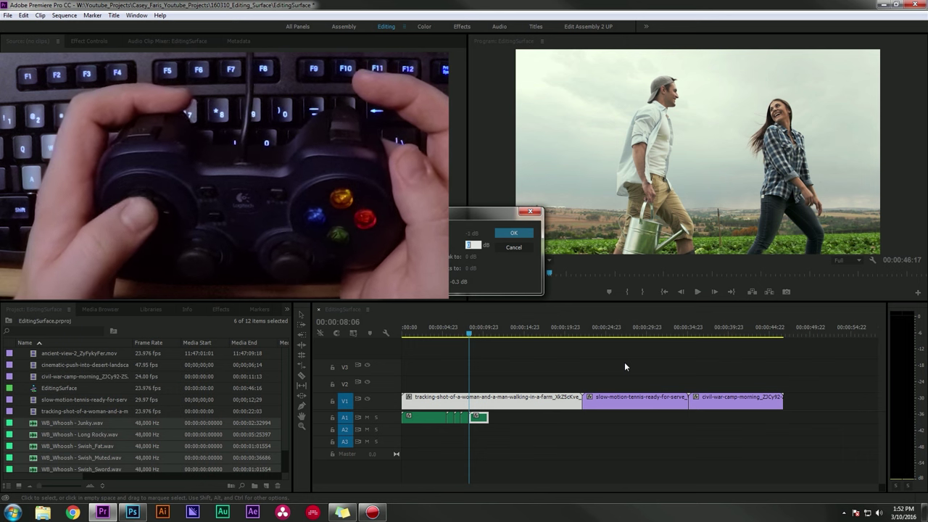
key(Return)
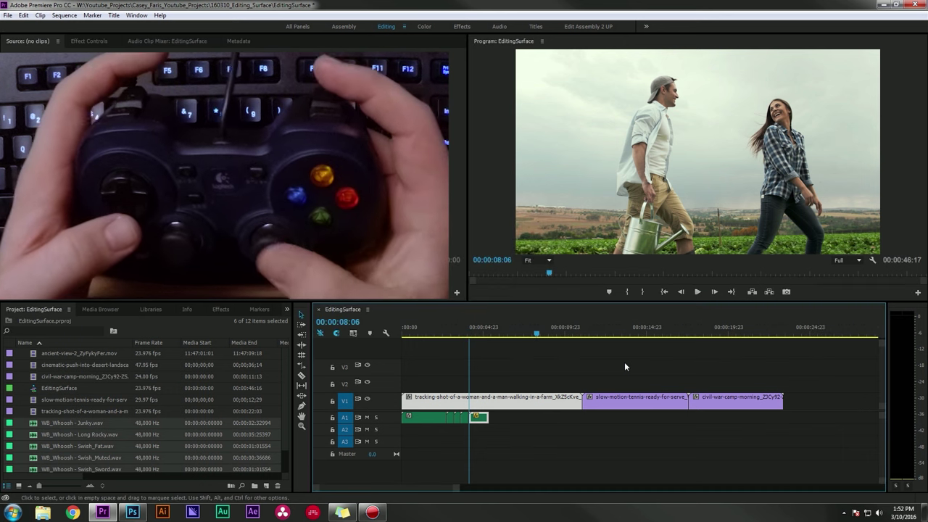
Step: Zoom in on the timeline and enlarge the audio tracks to display the clip waveforms
key(=)
key(alt+=)
key(alt+=)
key(alt+=)
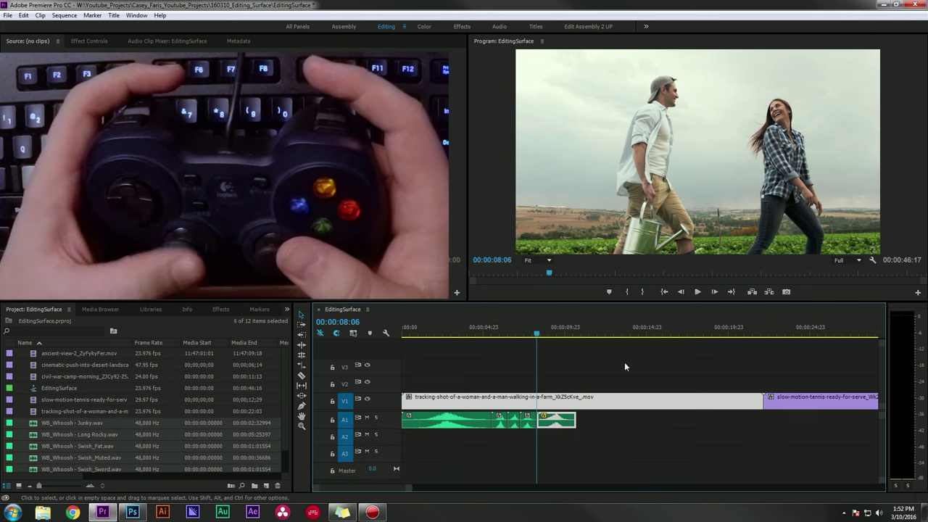
Step: Apply another gain adjustment to the last audio clip on A1, jump to the previous audio cut, and clear the clip selection
key(g)
key(Return)
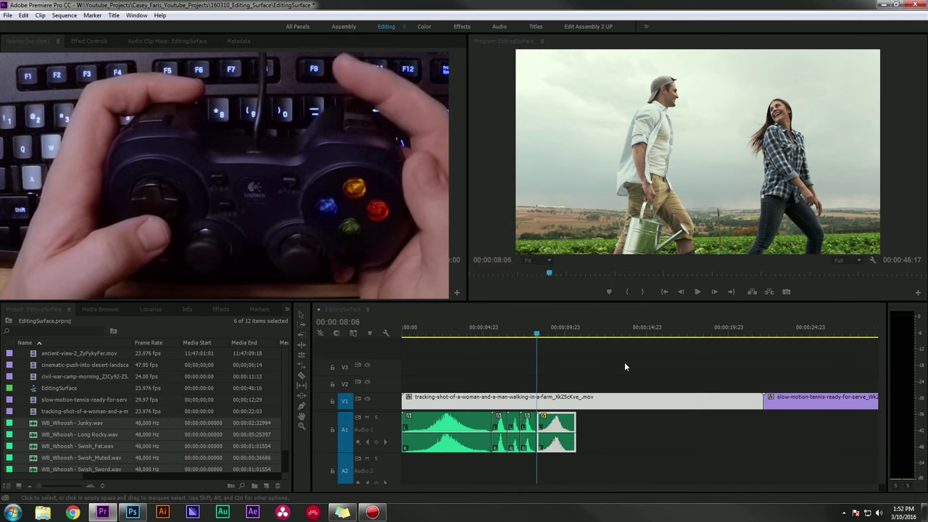
key(minus)
key(Up)
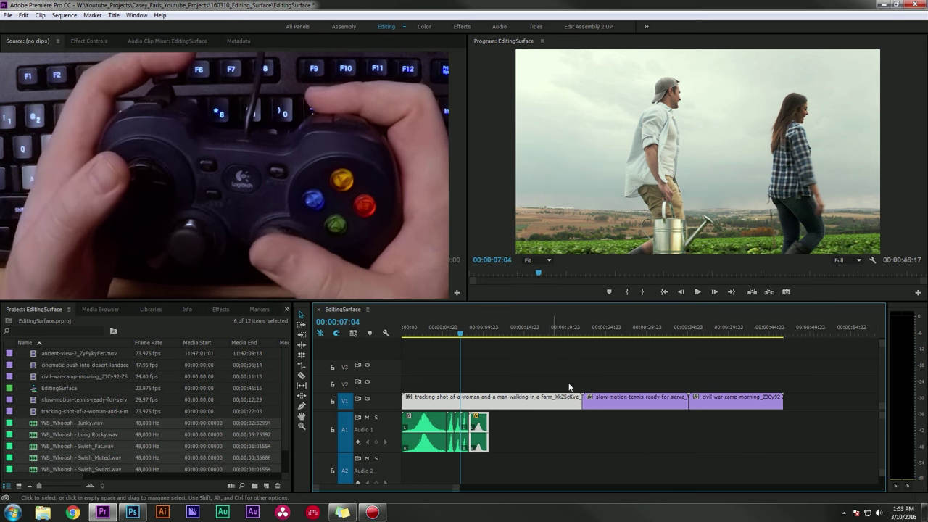
click(667, 358)
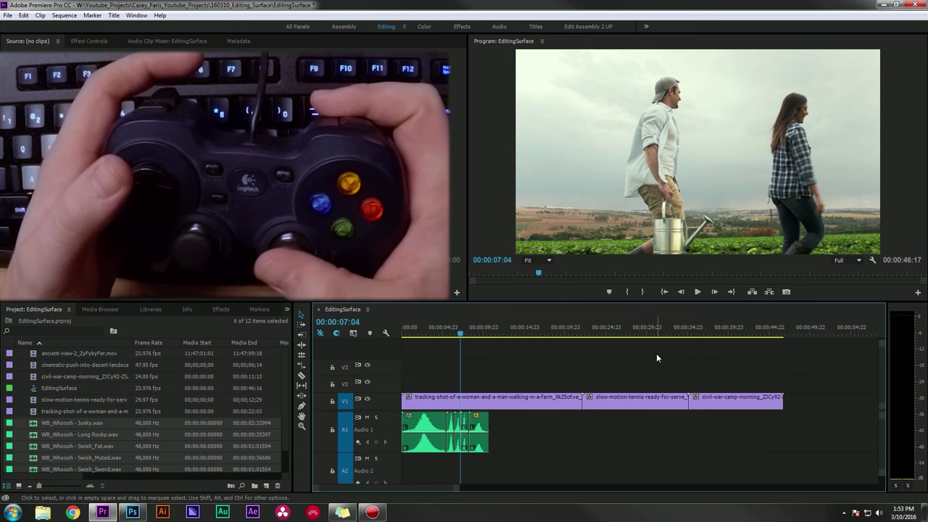
Step: Return to the start of the sequence, select the clips there and adjust the gain of the first audio clip on A1
key(Home)
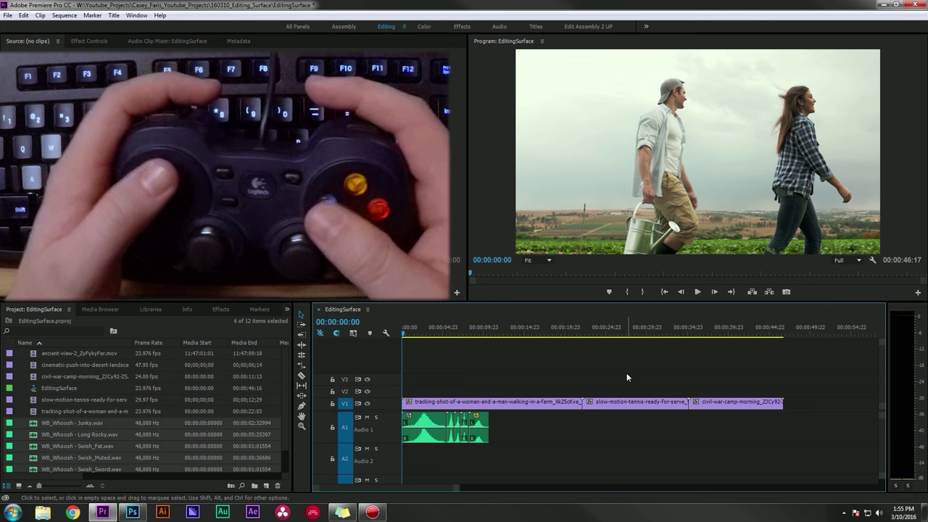
key(d)
key(g)
key(Return)
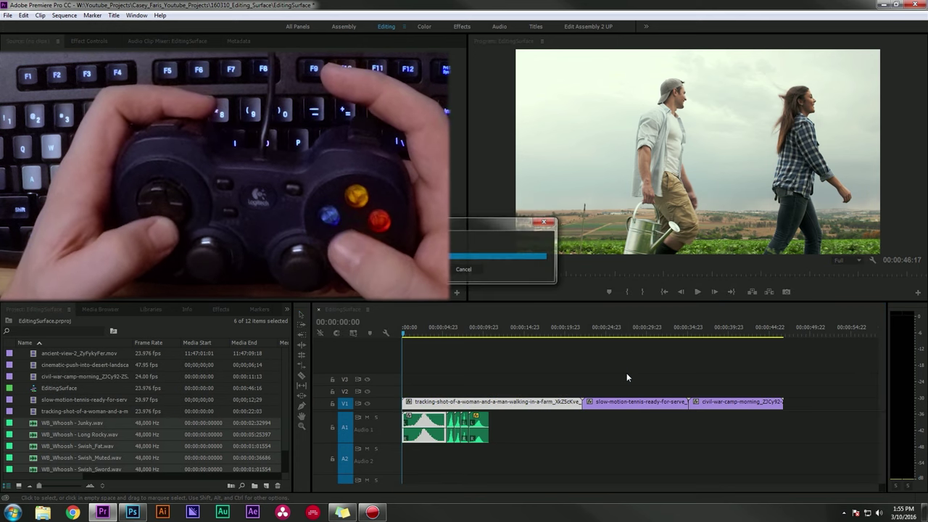
Step: Play from the start, ripple trim the opening of the first clips to the playhead and split them at 00:00:02:18
key(space)
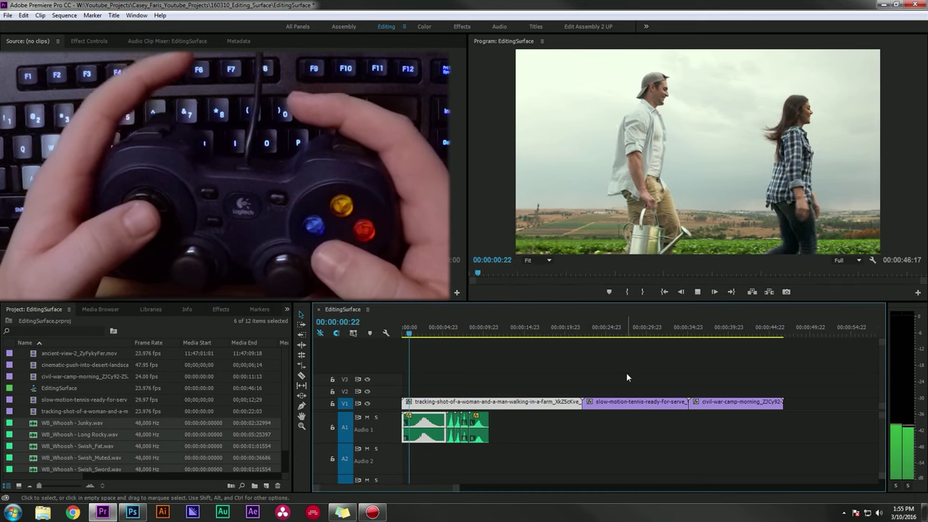
key(q)
key(space)
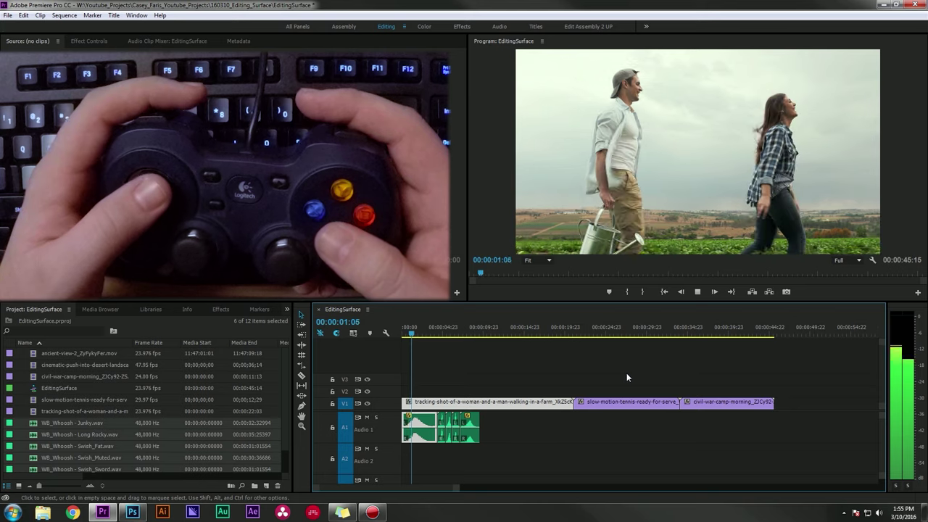
key(ctrl+k)
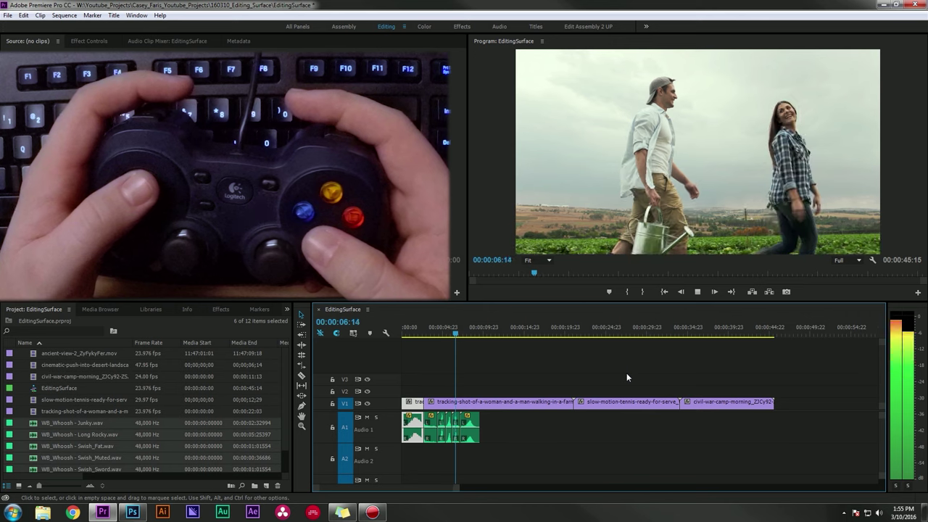
Step: Stop playback and delete the second part of the farm tracking shot together with the last audio clip on A1
key(space)
key(d)
key(Delete)
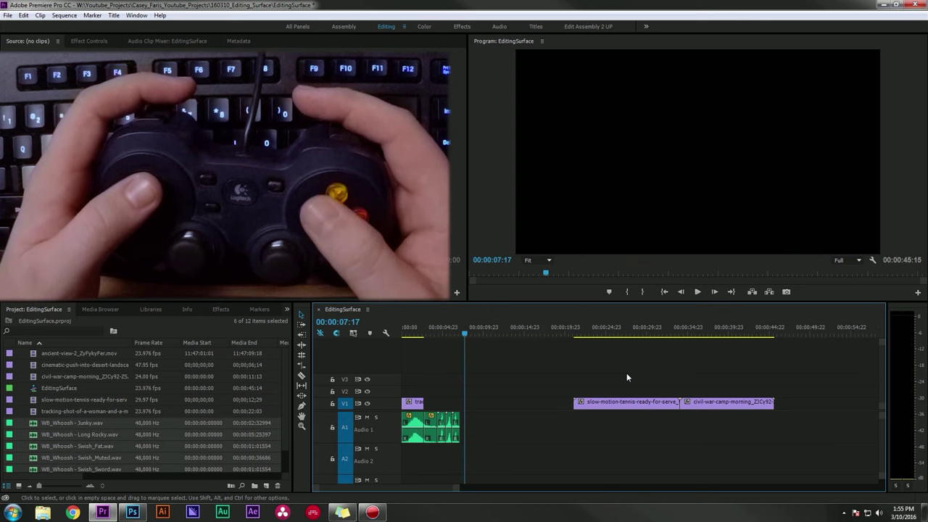
Step: Go back to the cut at 00:00:02:18 and ripple delete the remaining audio clips and the empty gap after it
key(Up)
key(Up)
key(Up)
key(Up)
key(Up)
key(d)
key(shift+Delete)
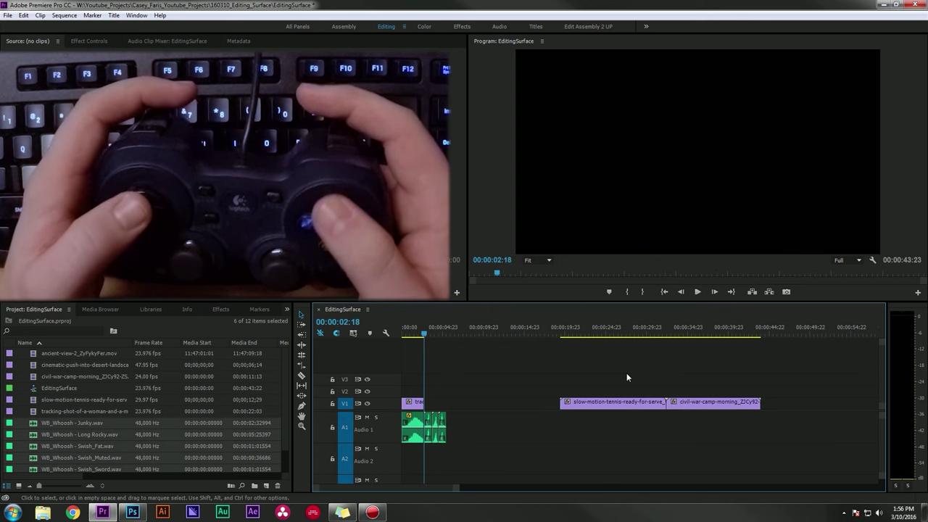
key(d)
key(shift+Delete)
key(d)
key(shift+Delete)
key(d)
key(shift+Delete)
Step: Play through the tennis clip, ripple trim its start at 00:00:06:08 and ripple trim its end at 00:00:04:17
key(space)
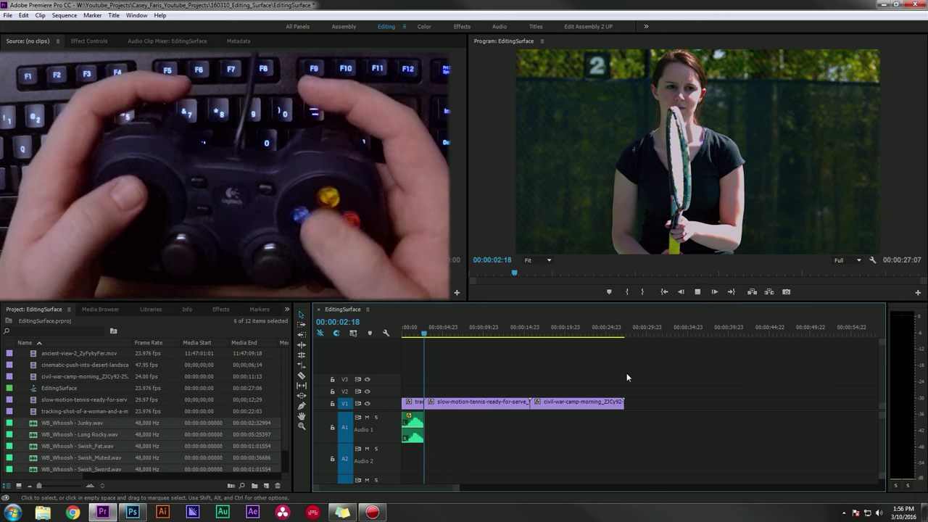
key(l)
key(k)
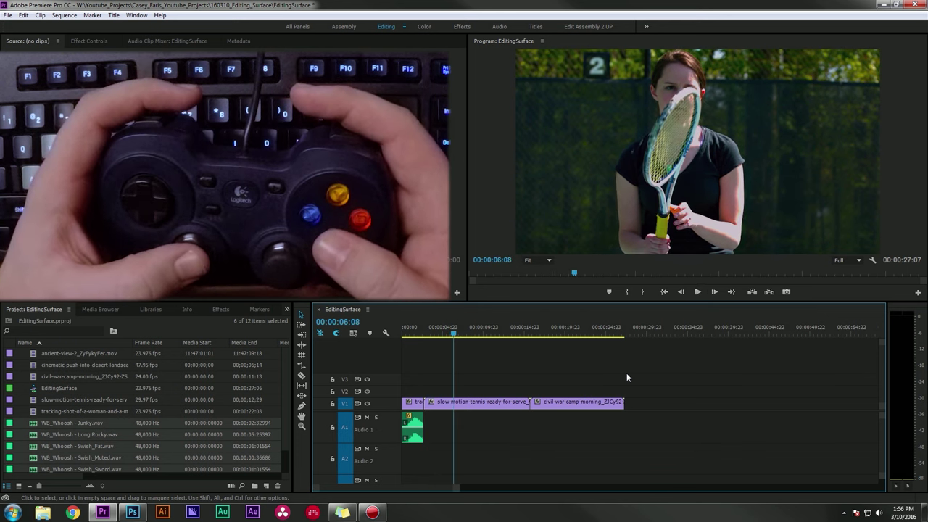
key(q)
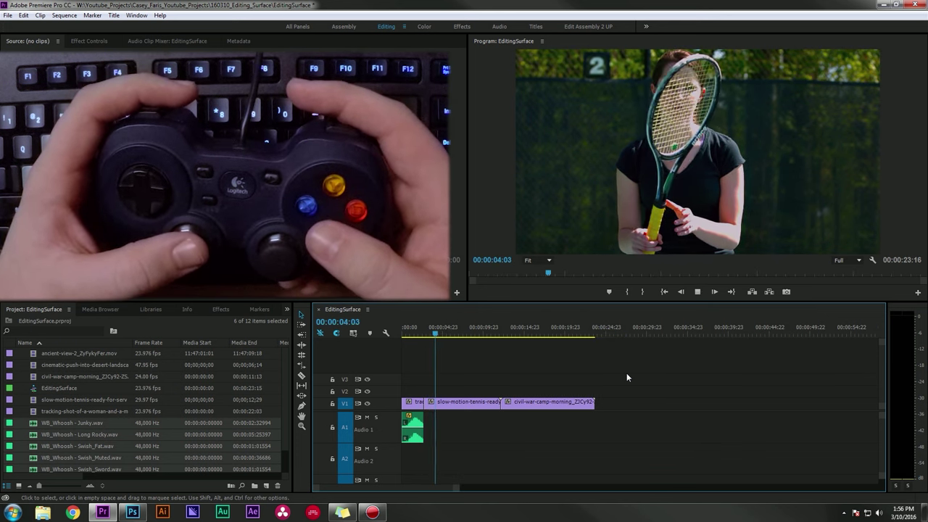
key(w)
key(space)
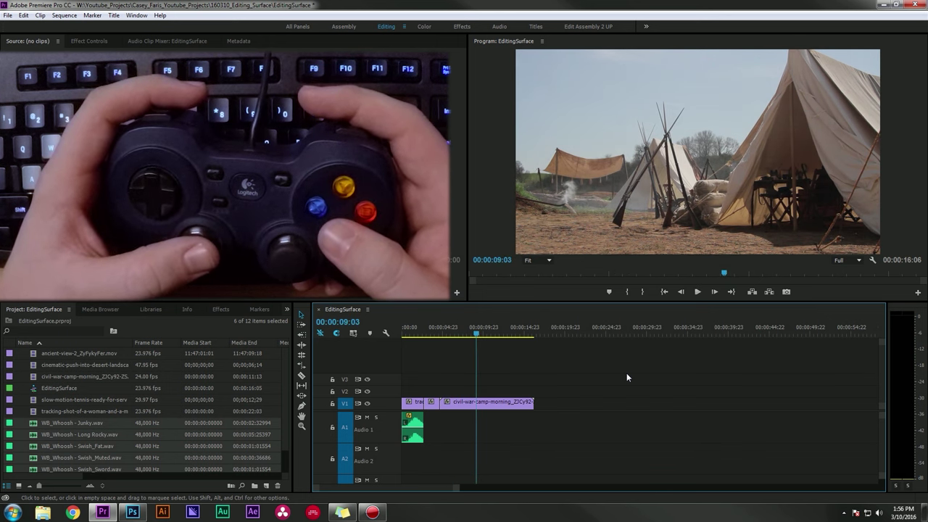
Step: Ripple trim the start of the civil war camp clip and its end at 00:00:06:19, and save the project
key(q)
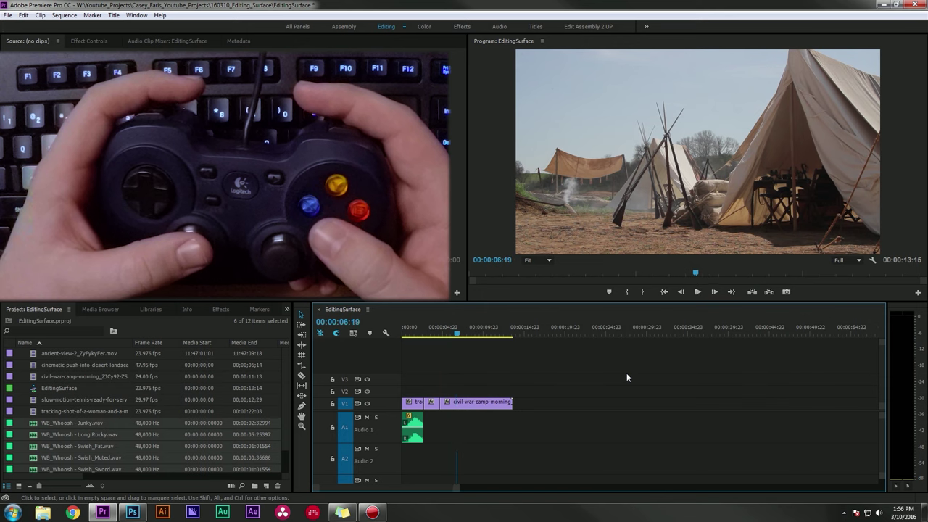
key(w)
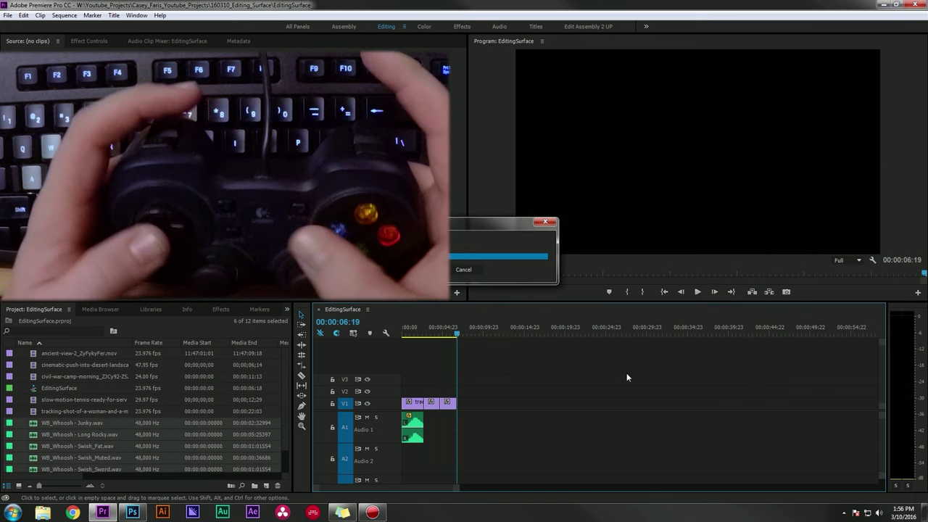
Step: Return to the sequence start and move the playhead back and forth between the edit points of the three clips
key(Home)
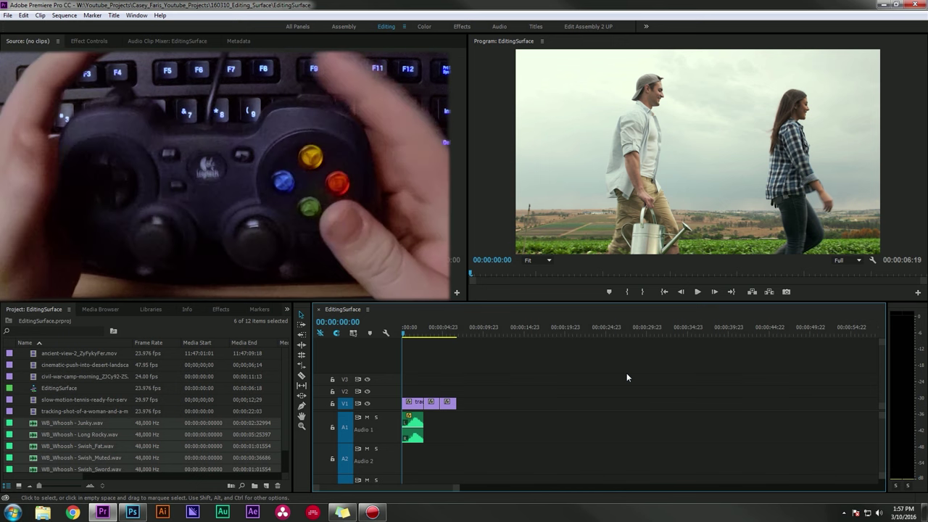
key(Down)
key(Up)
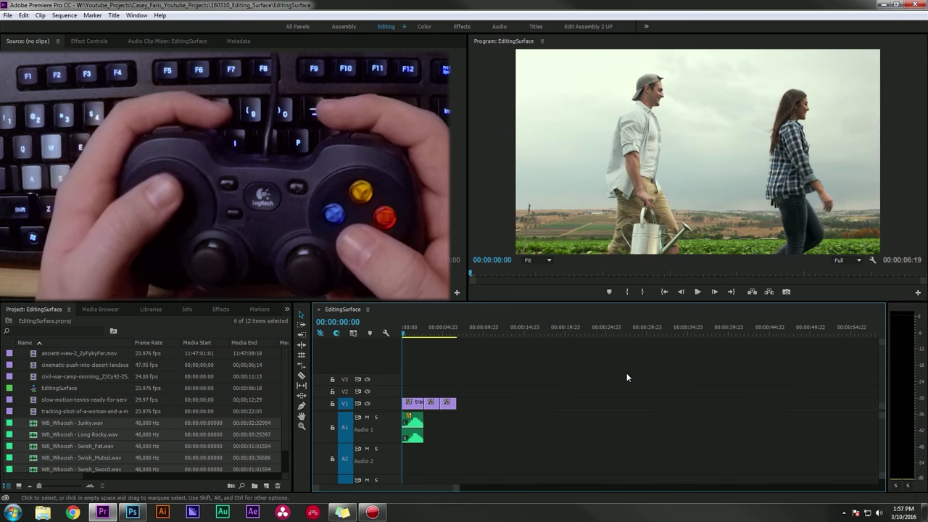
key(Down)
key(Down)
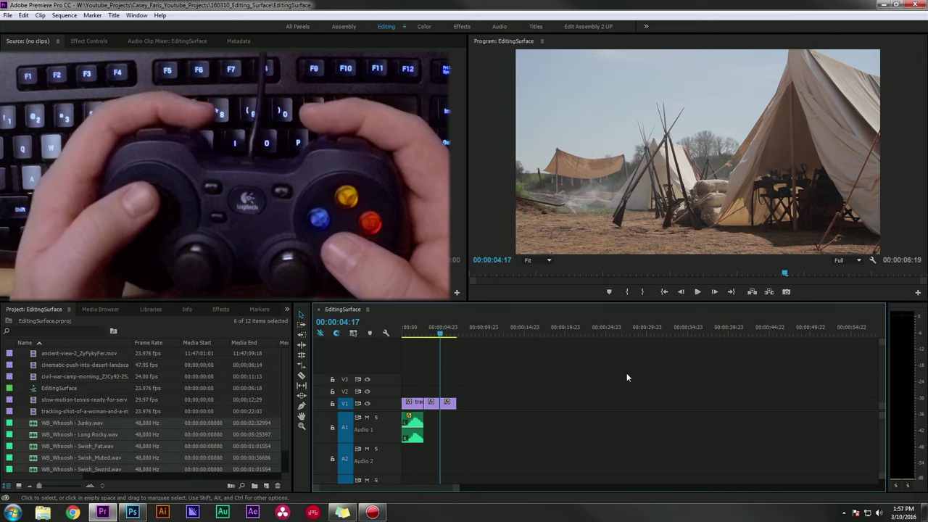
key(Up)
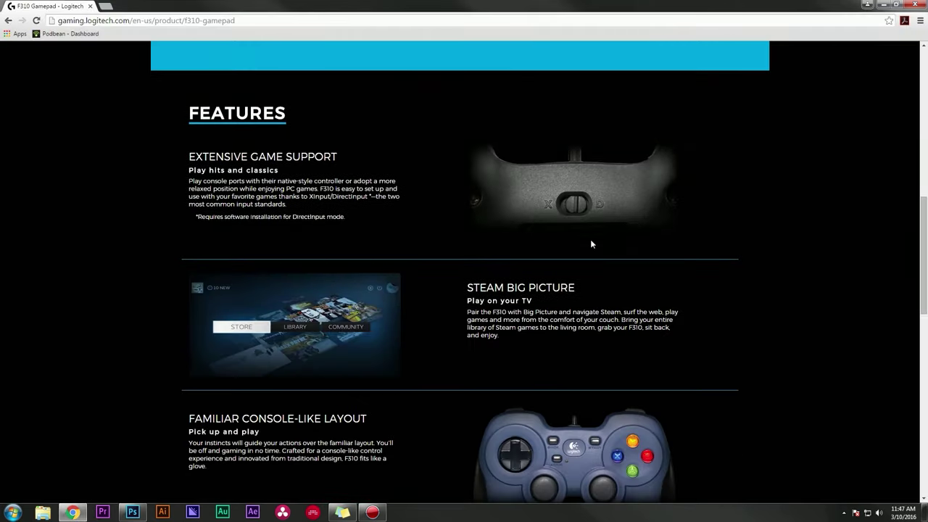
Step: Switch to the Chrome browser, look through the Logitech F310 gamepad product page and open its support page
scroll(590, 239, down, 6)
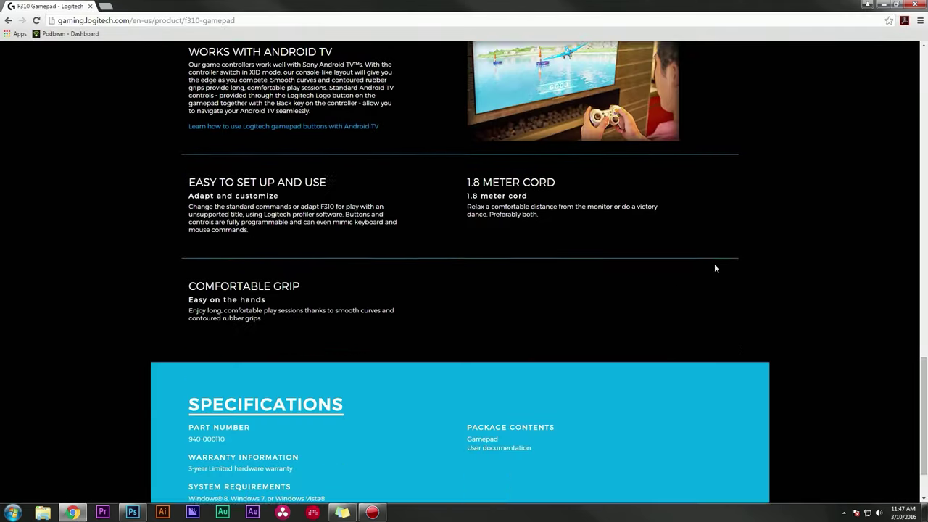
scroll(714, 264, up, 15)
click(681, 223)
click(399, 170)
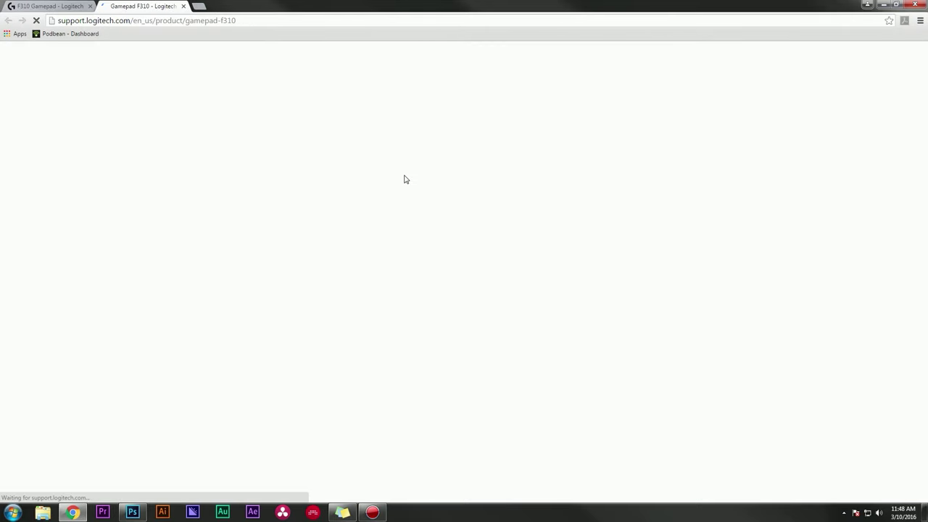
Step: Choose the 64-bit version of Logitech Gaming Software for Windows 7 and download it
click(529, 155)
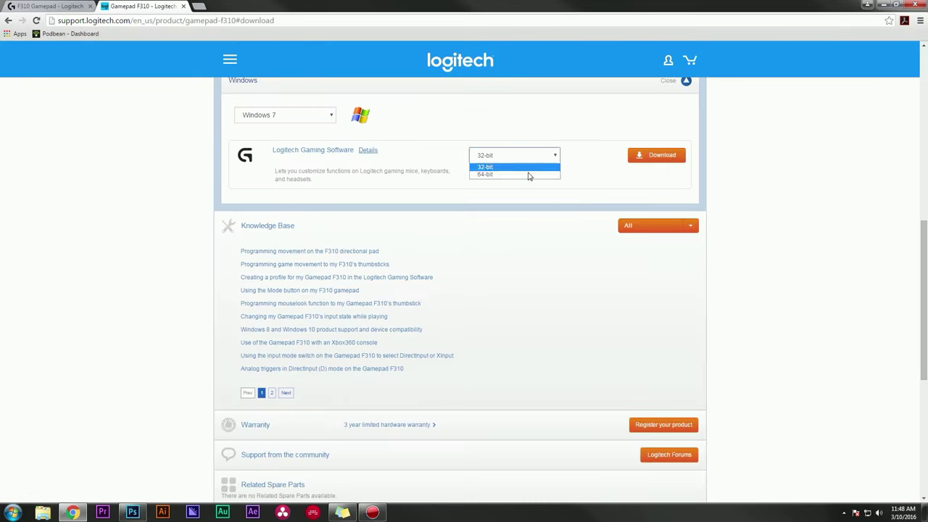
click(528, 174)
click(656, 155)
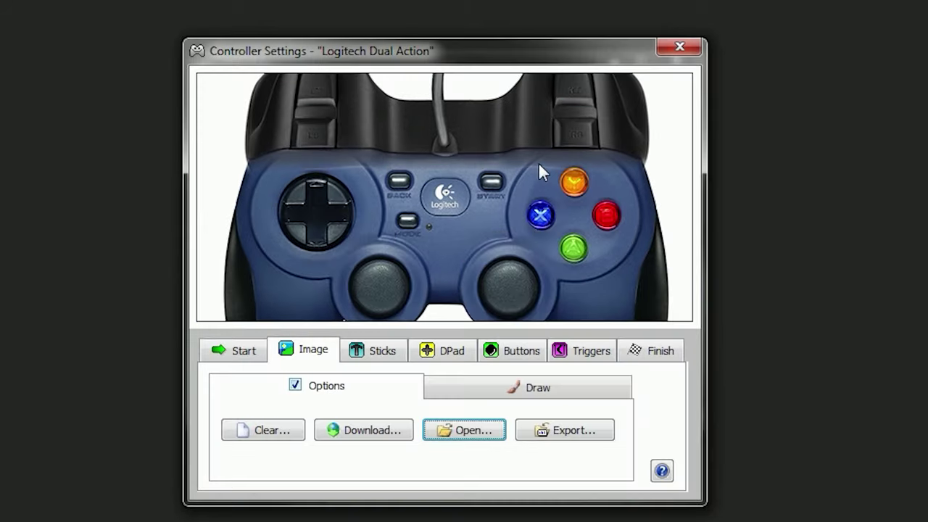
Step: In Xpadder's controller settings, place Stick 2 over the right thumbstick and the DPad marker over the directional pad in the controller image
click(359, 341)
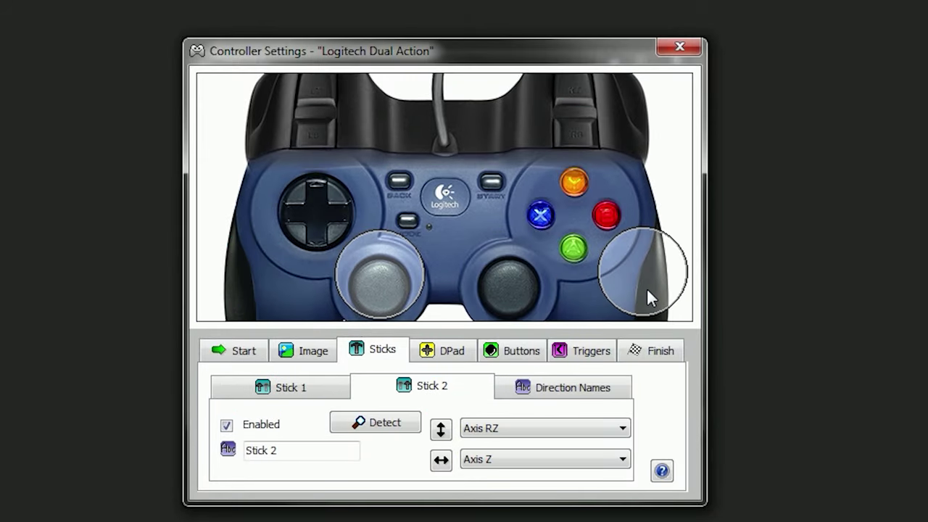
drag(647, 288, 514, 290)
click(442, 350)
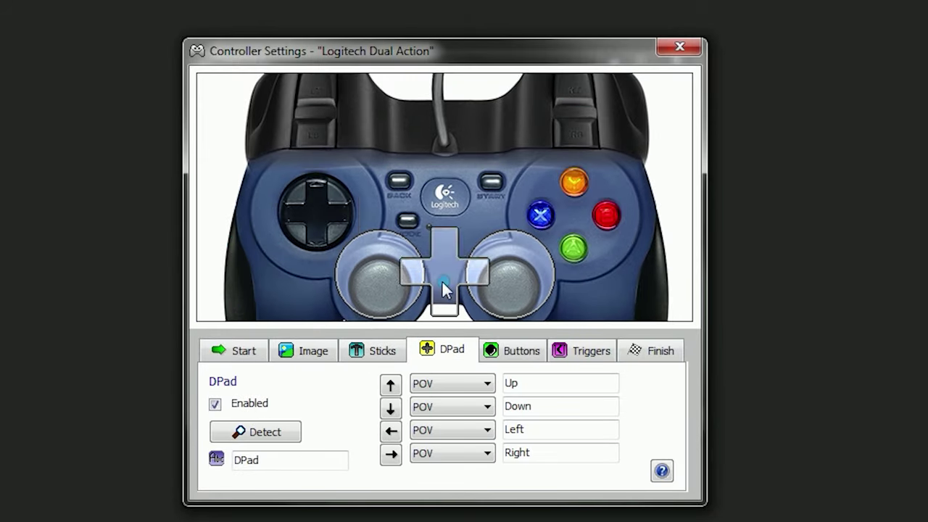
drag(443, 288, 317, 230)
Step: Place button markers over the red, blue and yellow face buttons in the controller image and open the trigger settings
click(511, 351)
drag(227, 181, 606, 215)
drag(227, 180, 541, 214)
drag(227, 180, 575, 179)
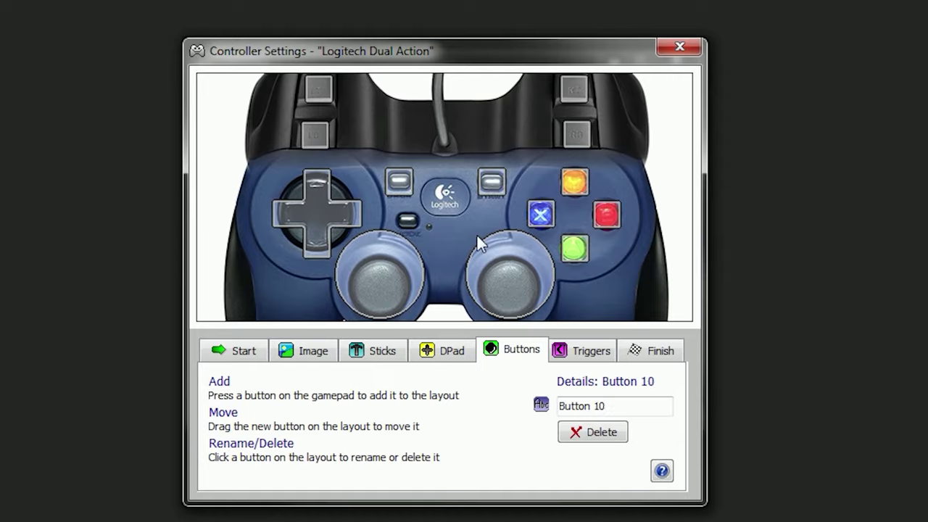
click(319, 89)
click(584, 350)
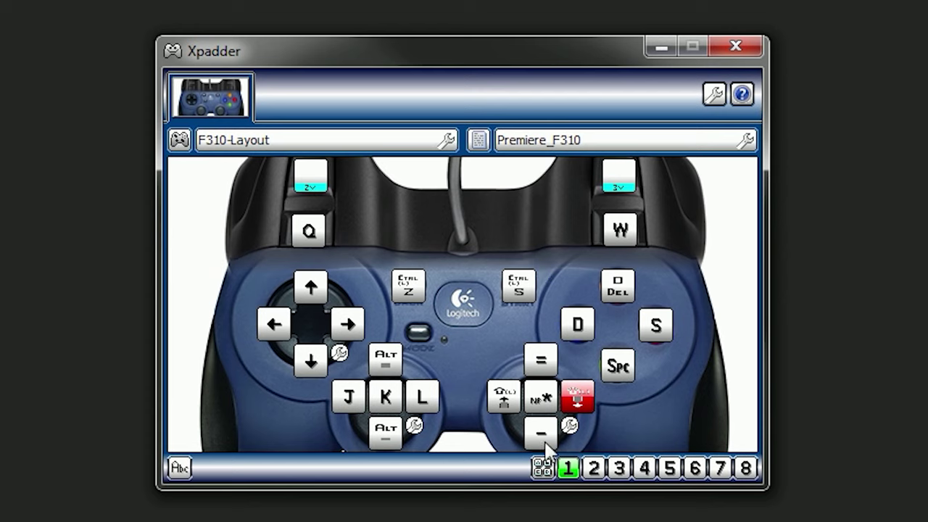
Step: Review the key assignments in sets 2 and 3 of the Premiere_F310 profile and return to set 1
click(593, 467)
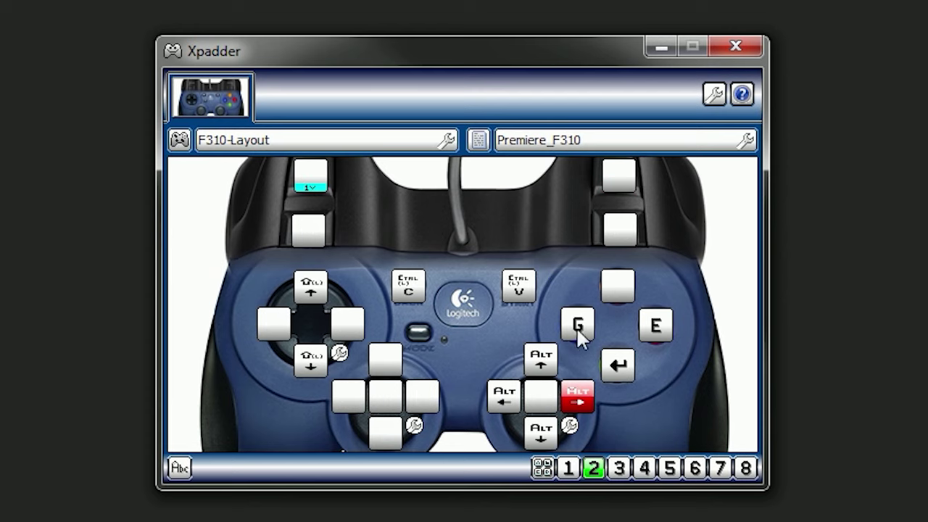
click(619, 469)
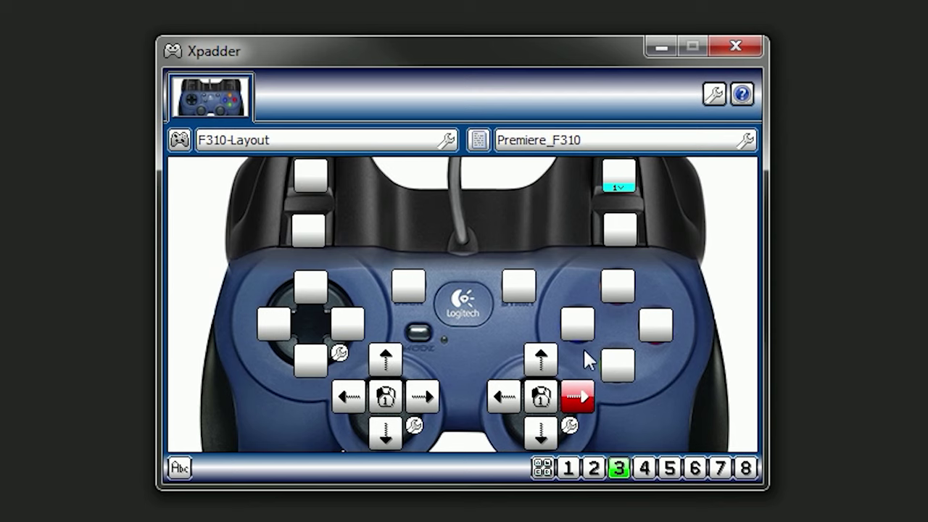
click(568, 468)
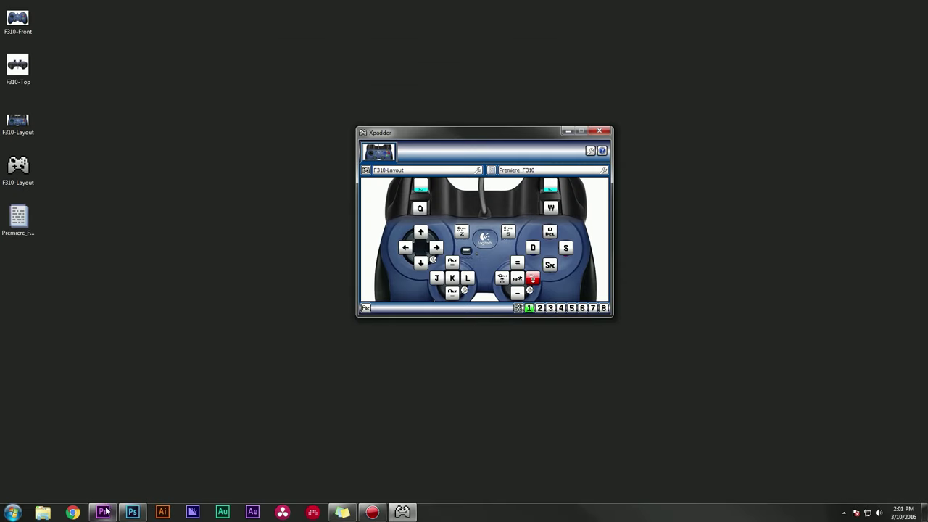
Step: Switch to Premiere Pro, open the Keyboard Shortcuts settings and move the dialog lower on the screen
click(103, 511)
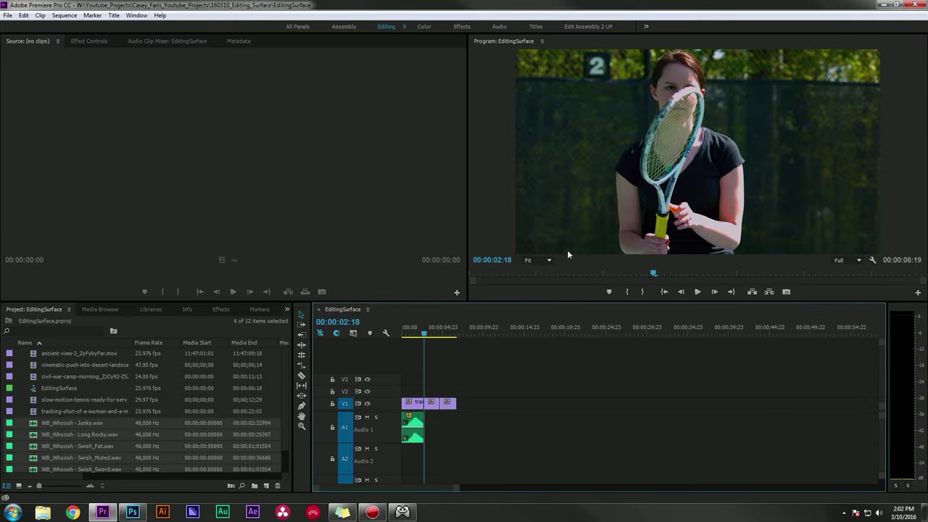
click(24, 15)
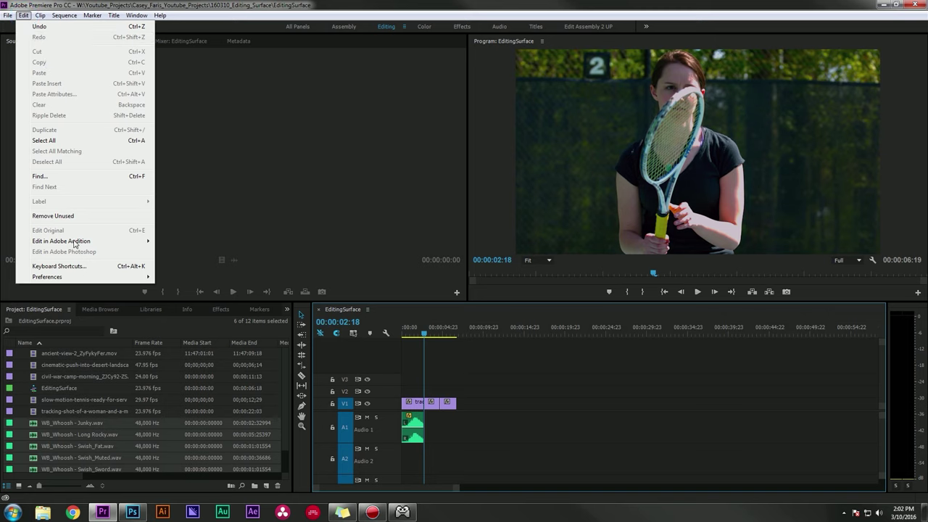
click(80, 266)
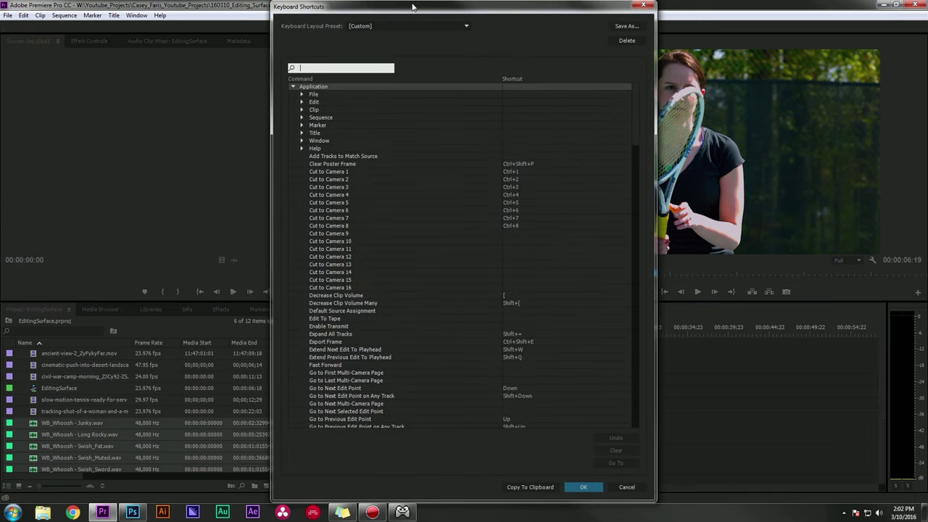
drag(413, 7, 413, 66)
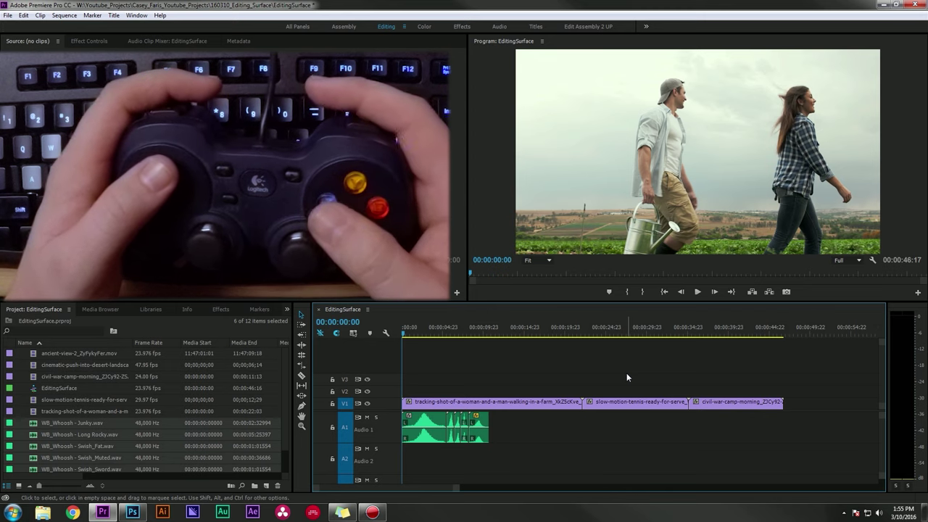
Step: Adjust the first audio clip's gain, and trim and split the opening clips while playing from the sequence start
key(ctrl+s)
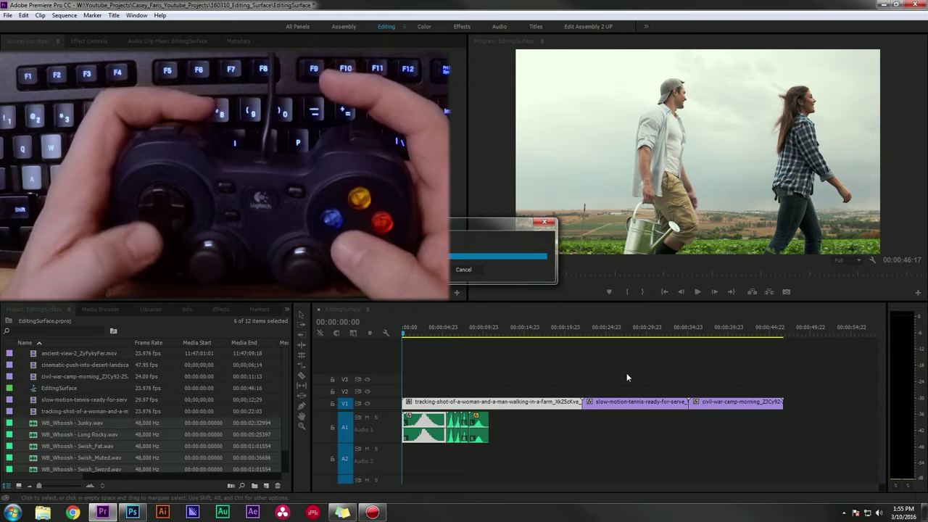
key(space)
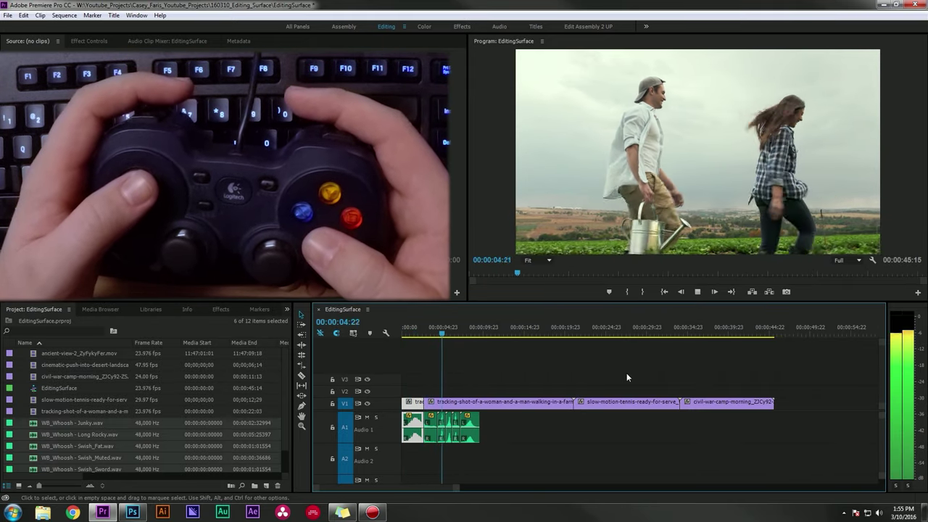
Step: Delete the second part of the farm tracking shot, and ripple delete the remaining audio clips and gap after the first cut
key(d)
key(Delete)
key(Up)
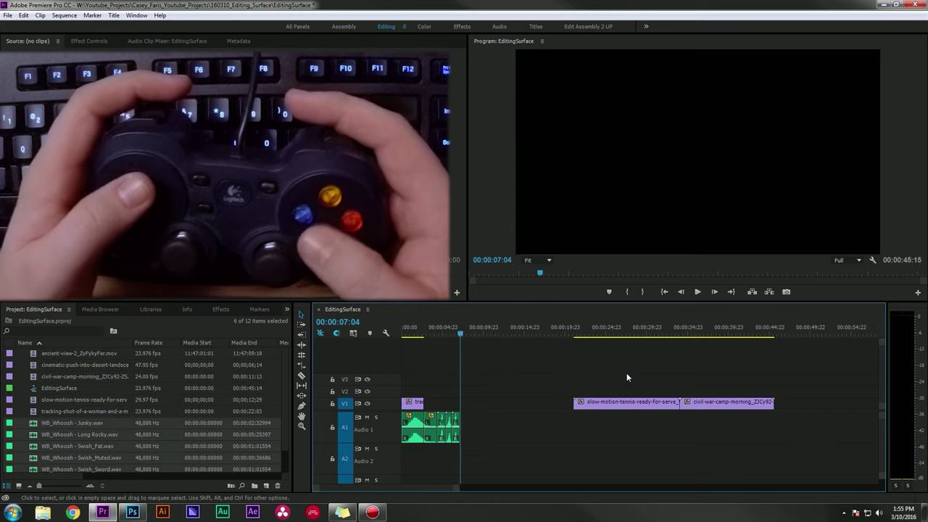
key(Up)
key(Up)
key(Up)
key(Up)
key(w)
key(w)
key(w)
key(w)
key(w)
Step: Play through the tennis clip and ripple trim its start and its end, with the end at 00:00:04:17
key(space)
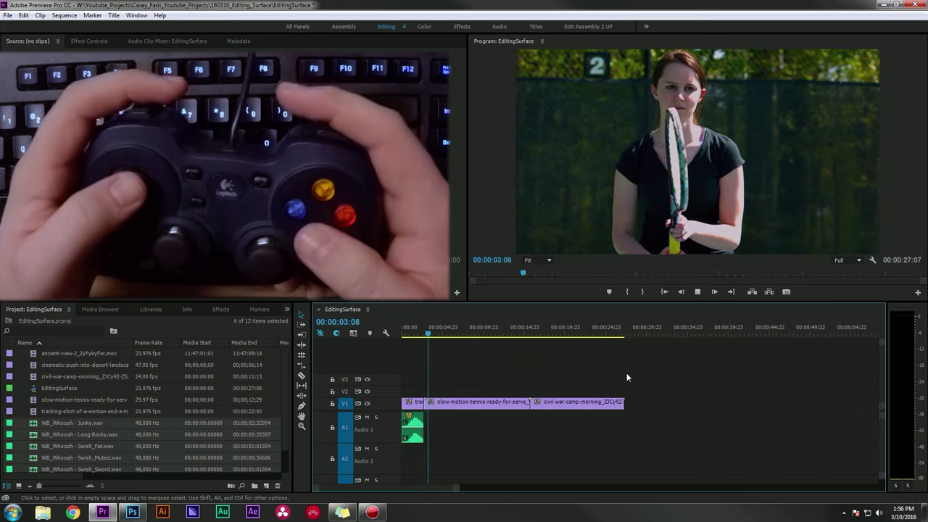
key(q)
key(space)
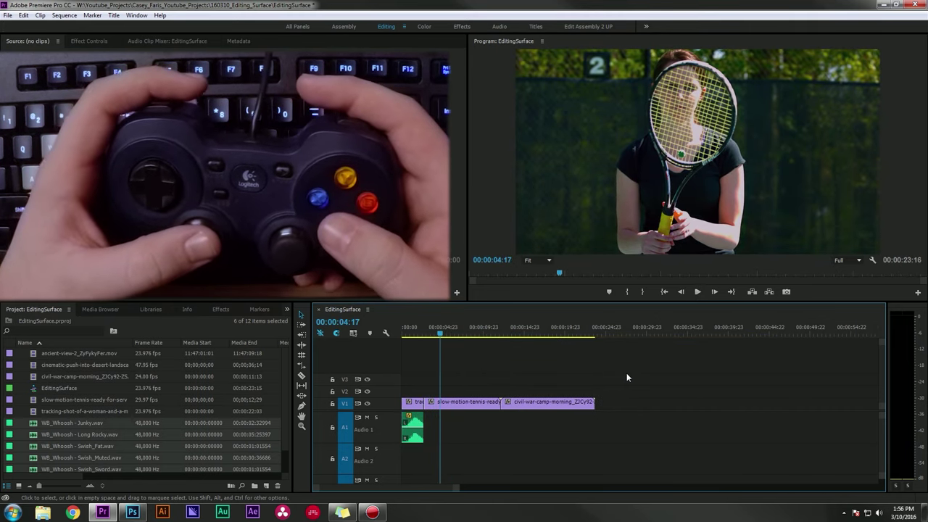
key(w)
key(space)
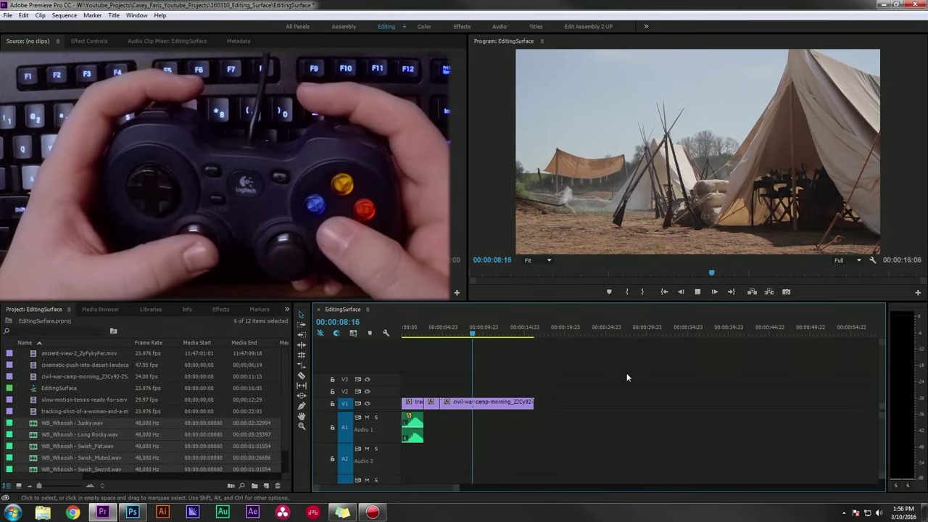
Step: Ripple trim the civil war camp clip to end at 00:00:06:19 and save the project
key(Up)
key(w)
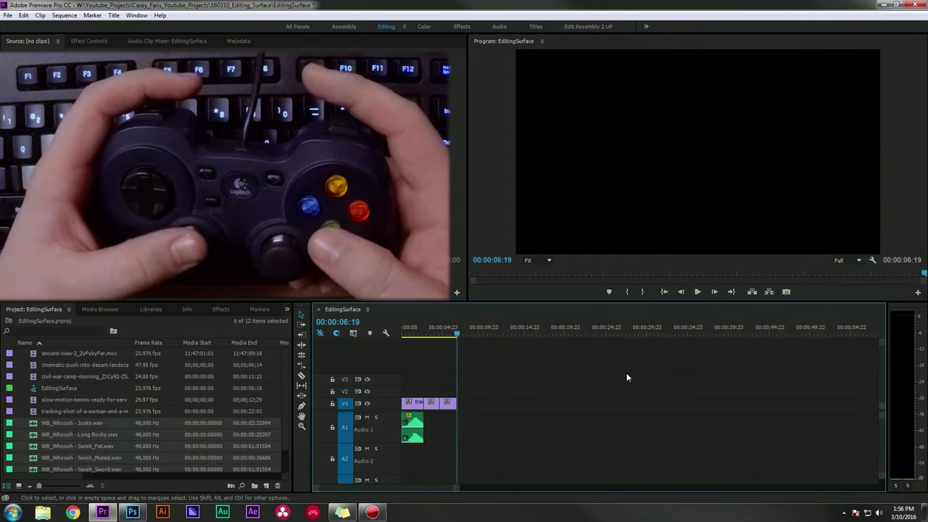
key(ctrl+s)
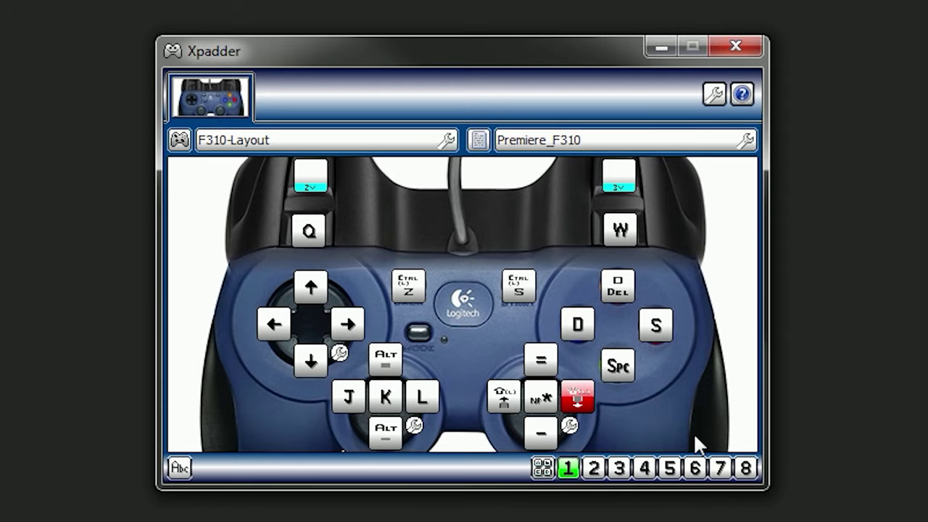